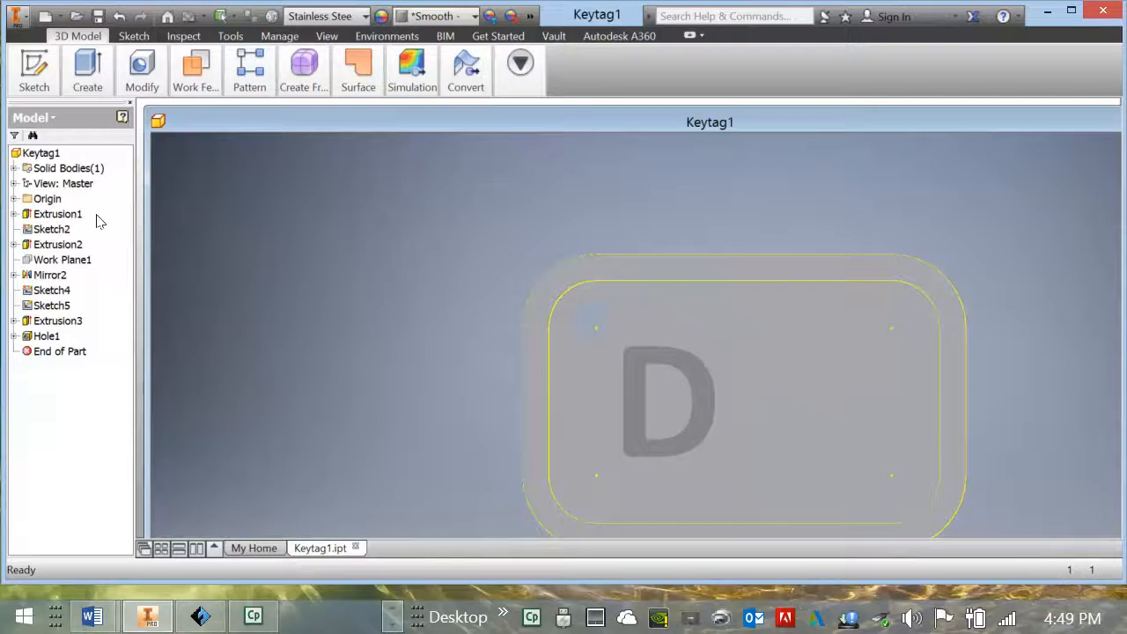
# Step: Start saving a copy of the Keytag1 part with STL Files (*.stl) as the file type
pyautogui.click(33, 70)
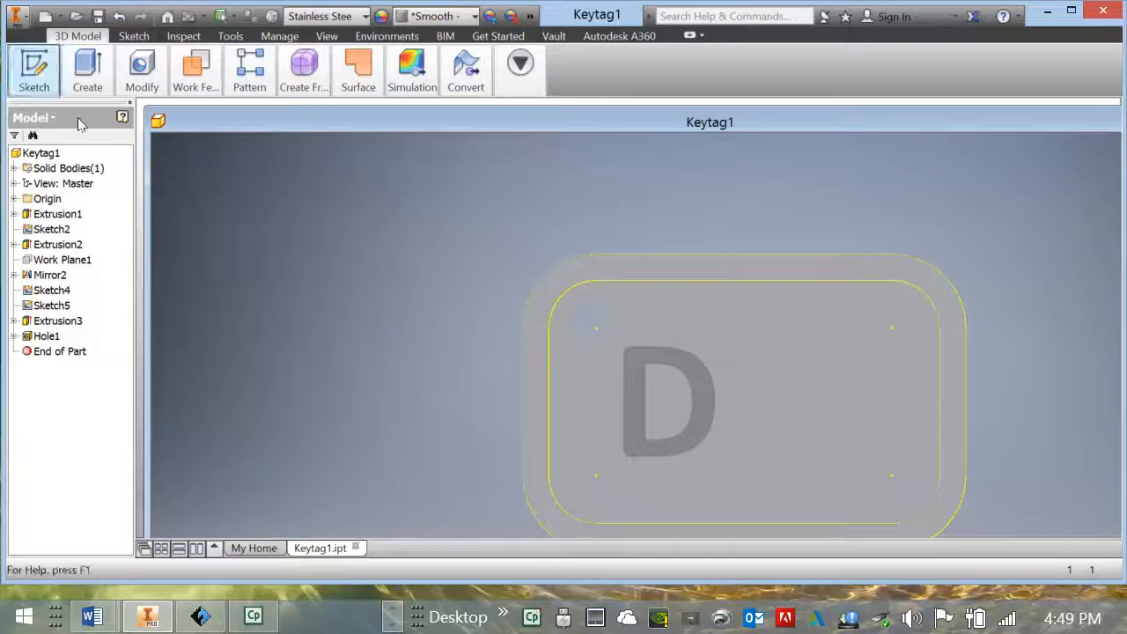
pyautogui.click(20, 18)
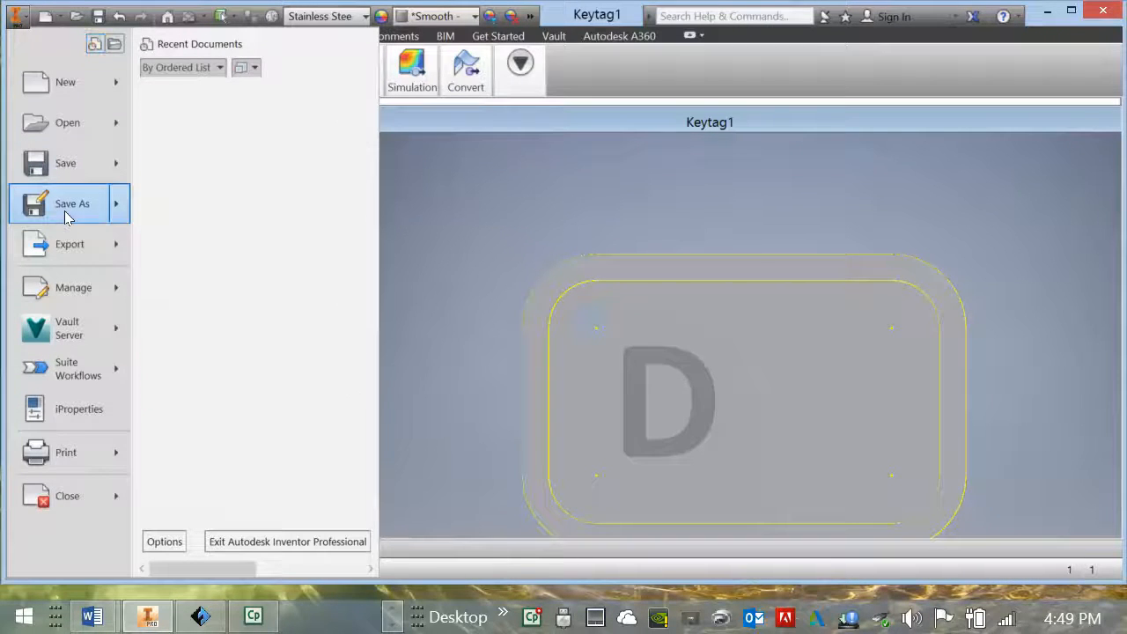
pyautogui.moveTo(64, 211)
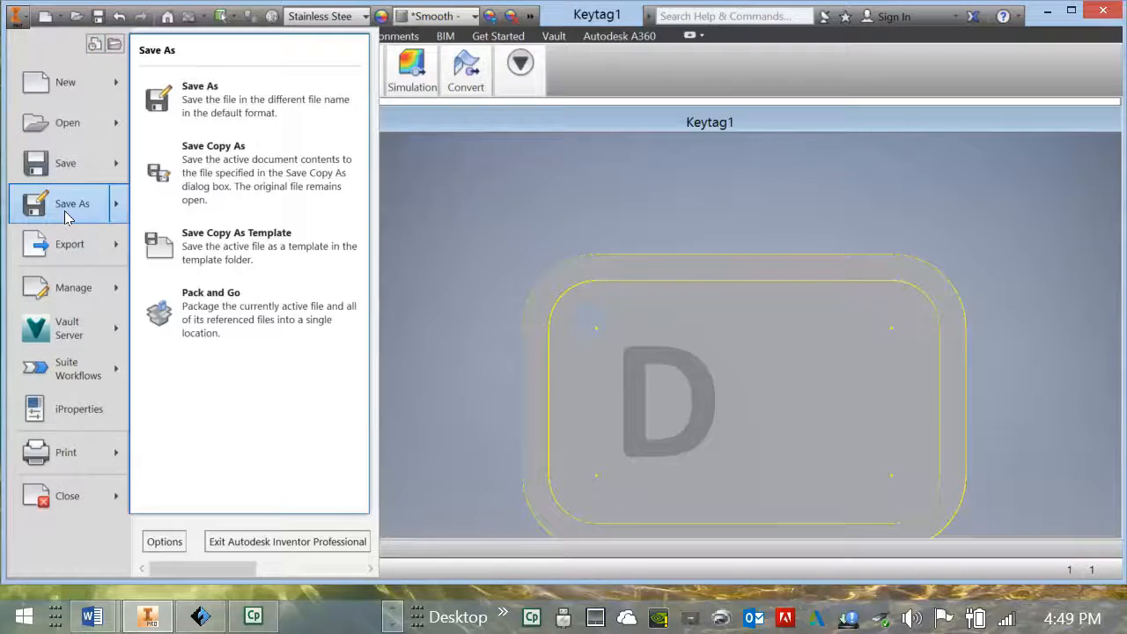
pyautogui.click(198, 182)
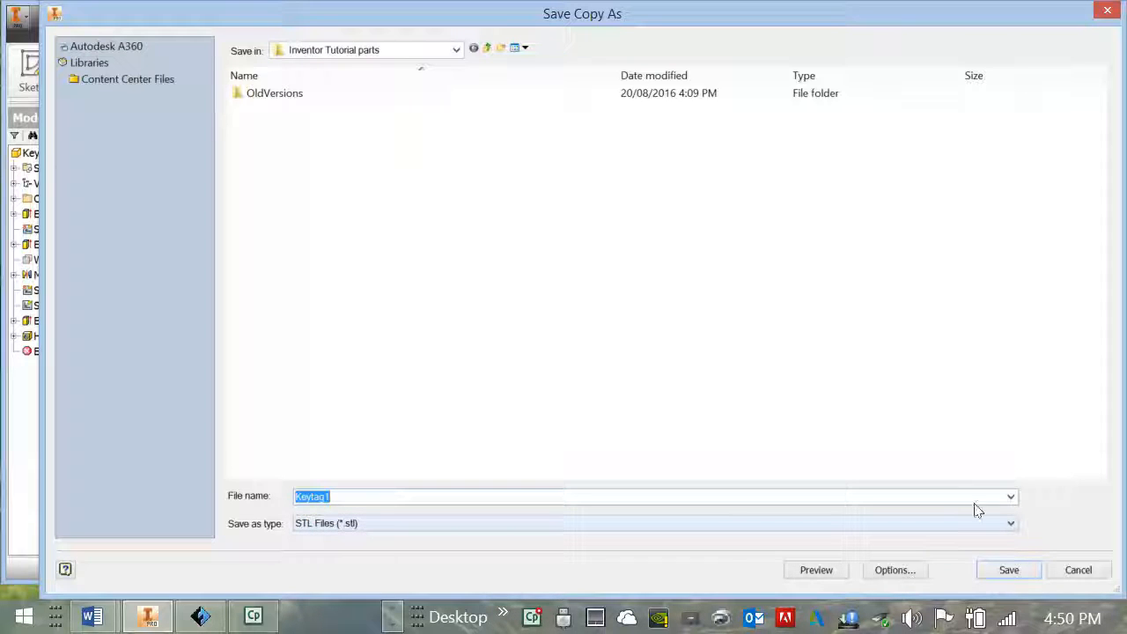
pyautogui.click(1011, 527)
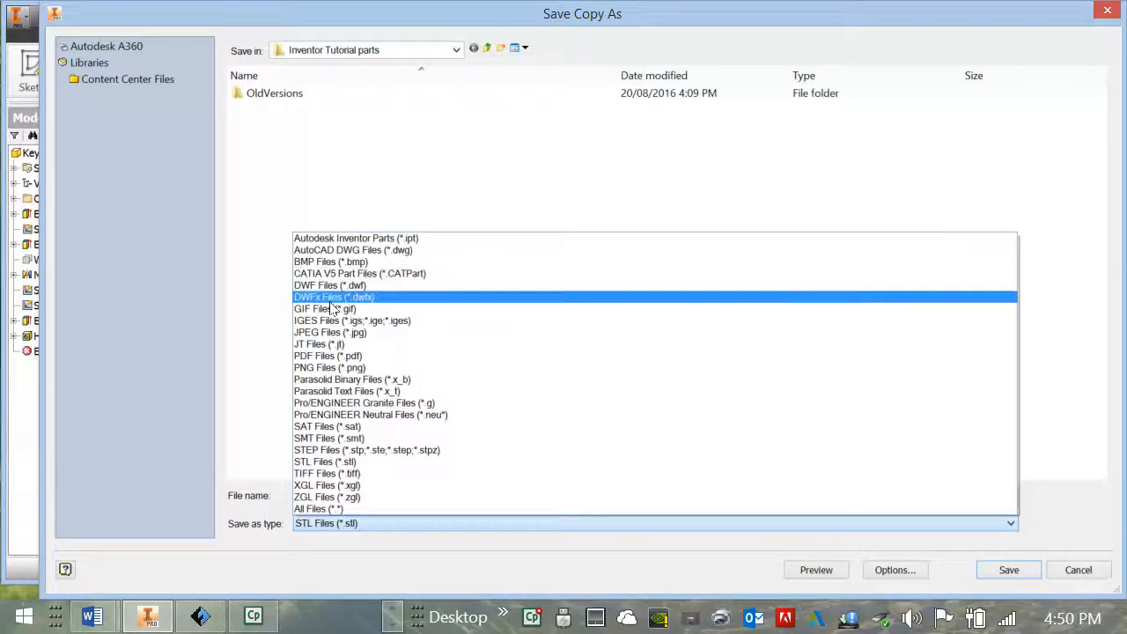
pyautogui.click(324, 461)
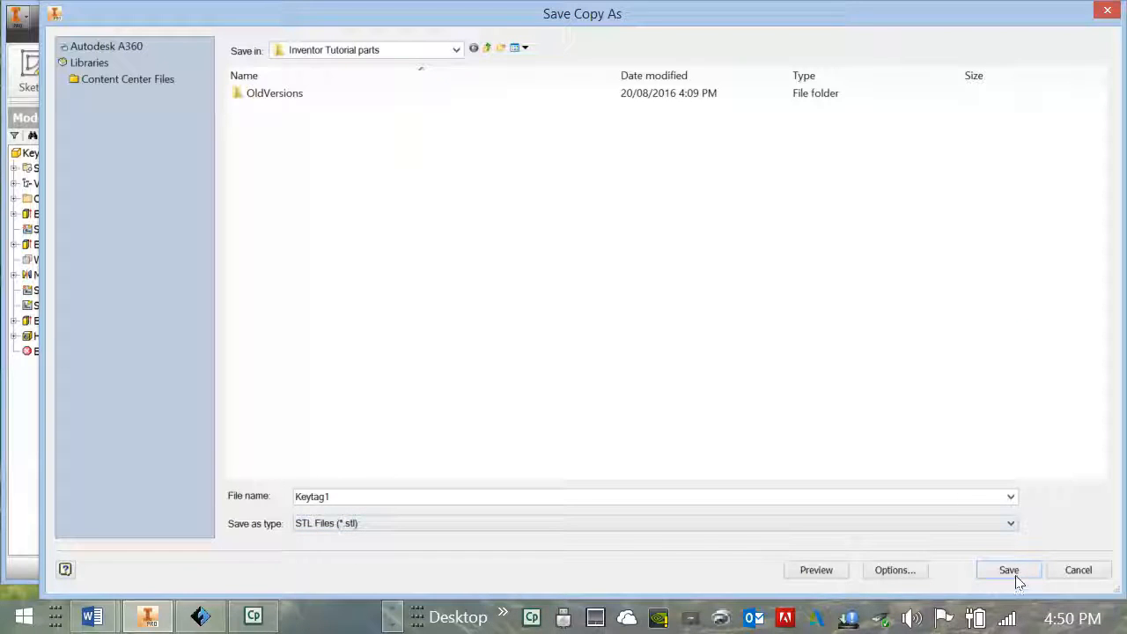
# Step: Save the STL copy as Keytag1 on the Desktop, replacing the existing file of that name
pyautogui.click(489, 49)
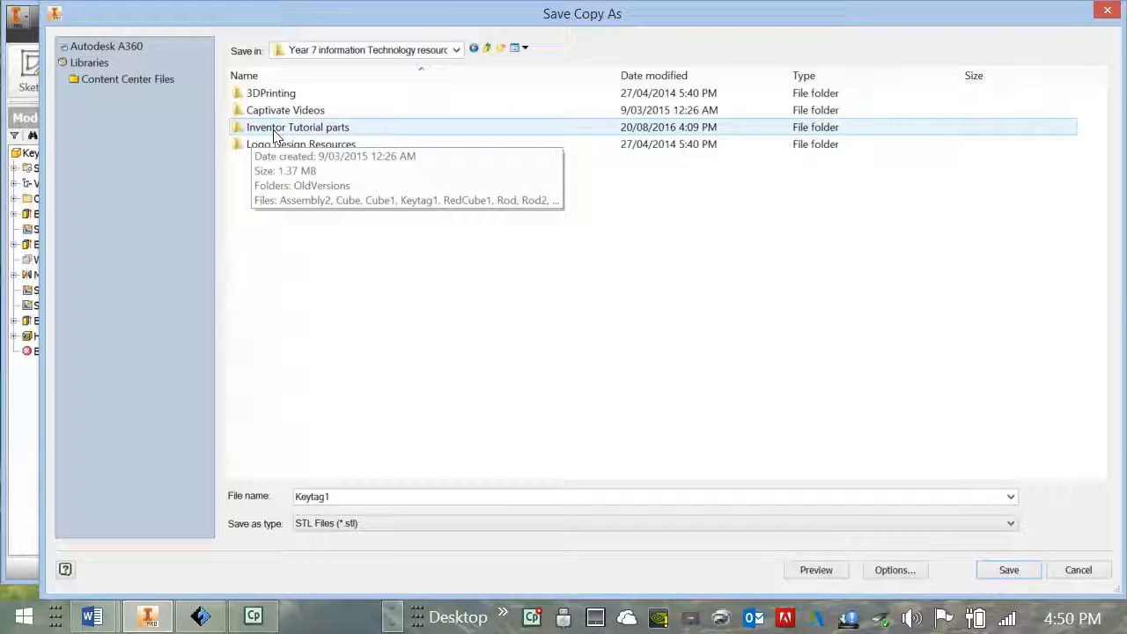
pyautogui.click(487, 50)
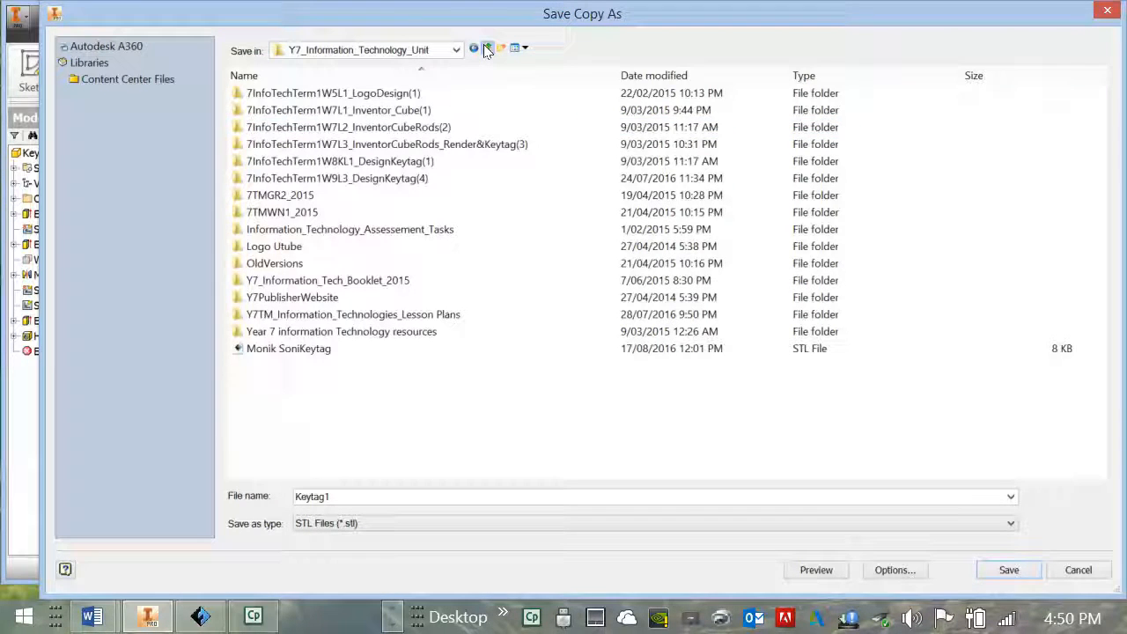
pyautogui.click(487, 50)
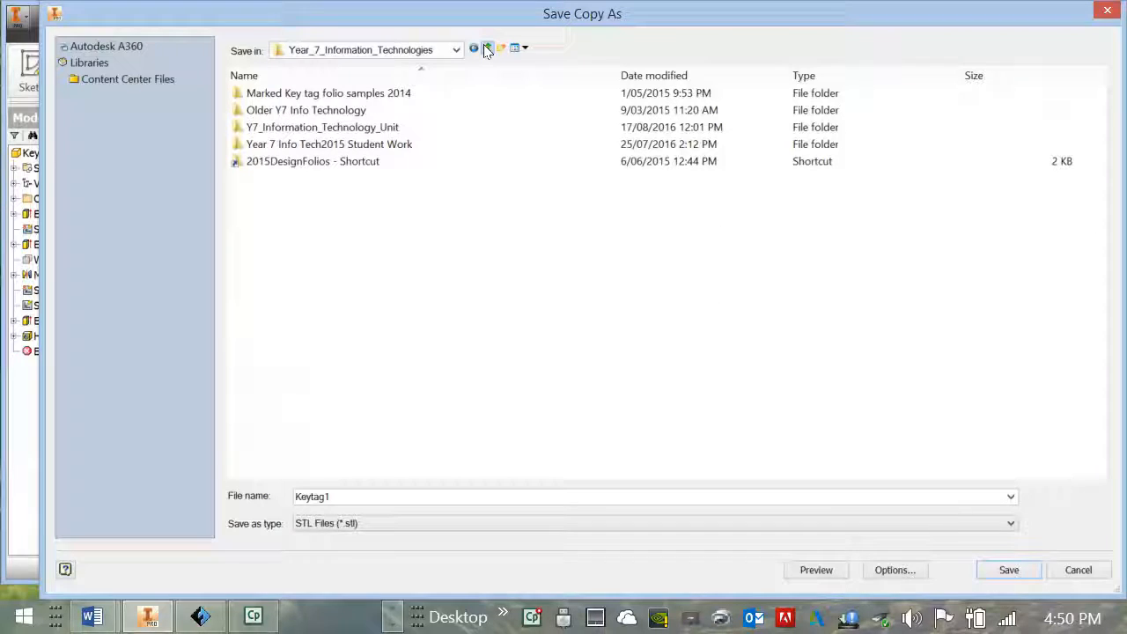
pyautogui.click(487, 50)
pyautogui.click(487, 50)
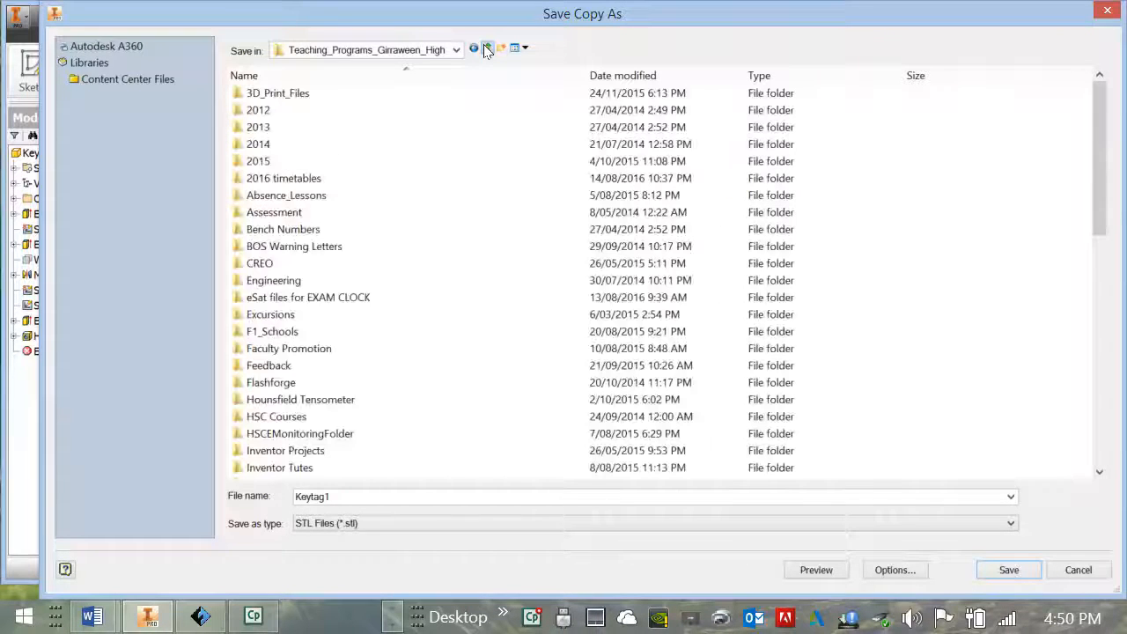
pyautogui.click(487, 49)
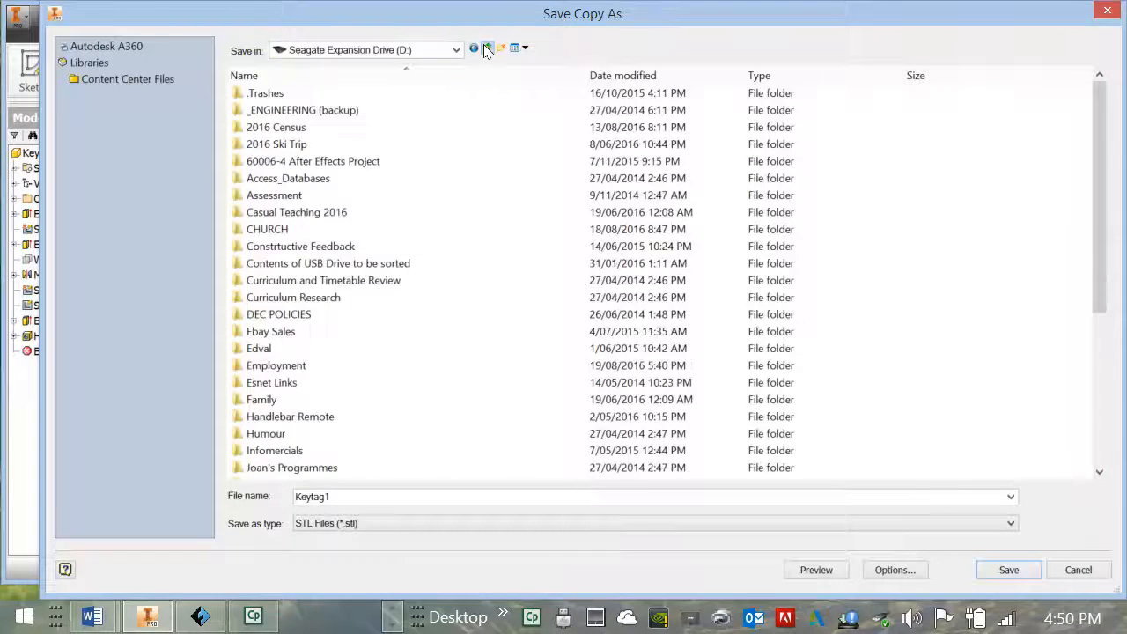
pyautogui.click(487, 49)
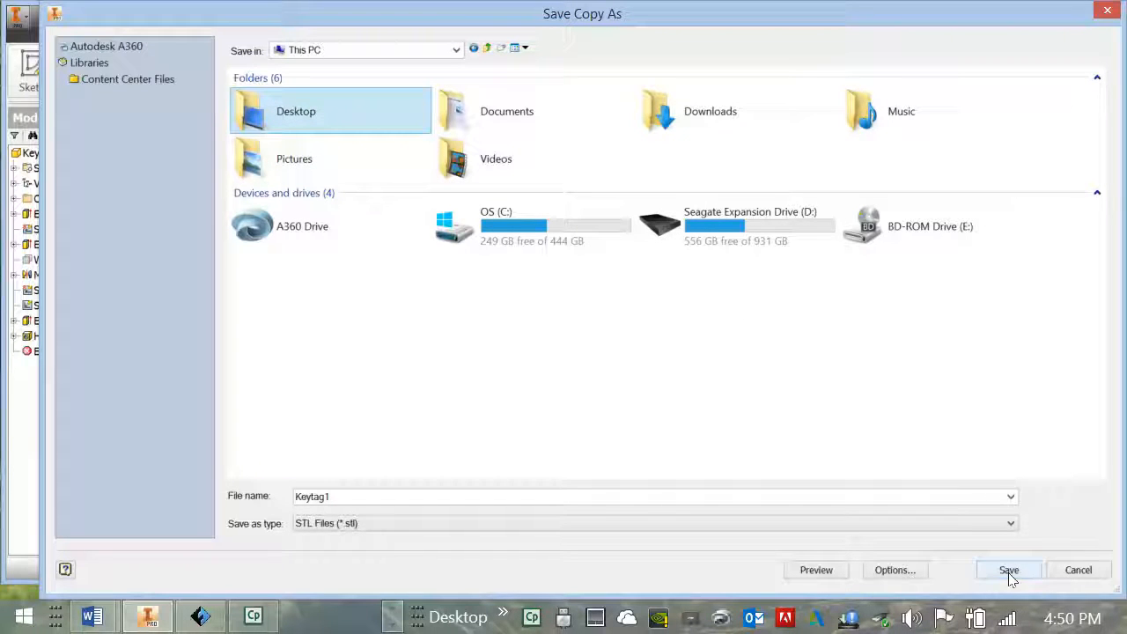
pyautogui.click(1009, 571)
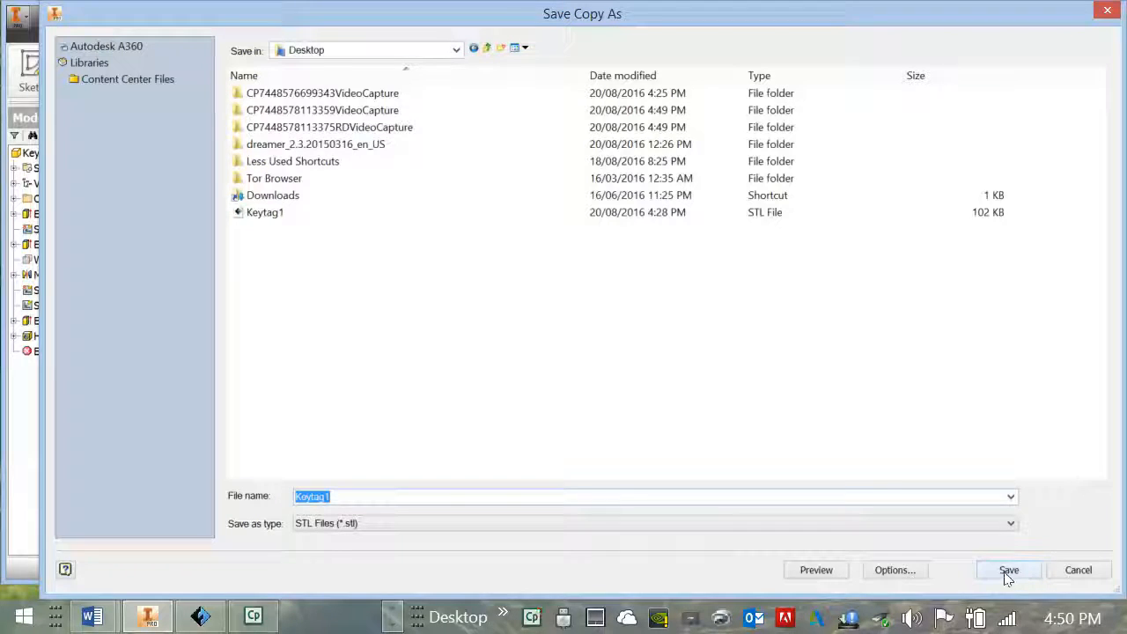
pyautogui.click(1009, 571)
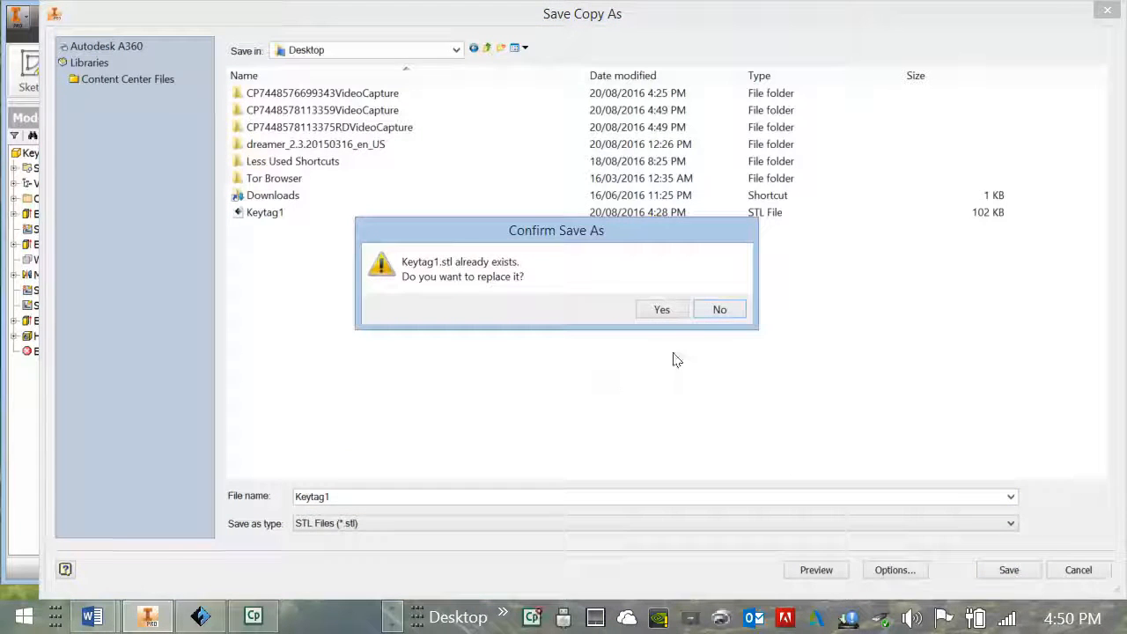
pyautogui.click(652, 309)
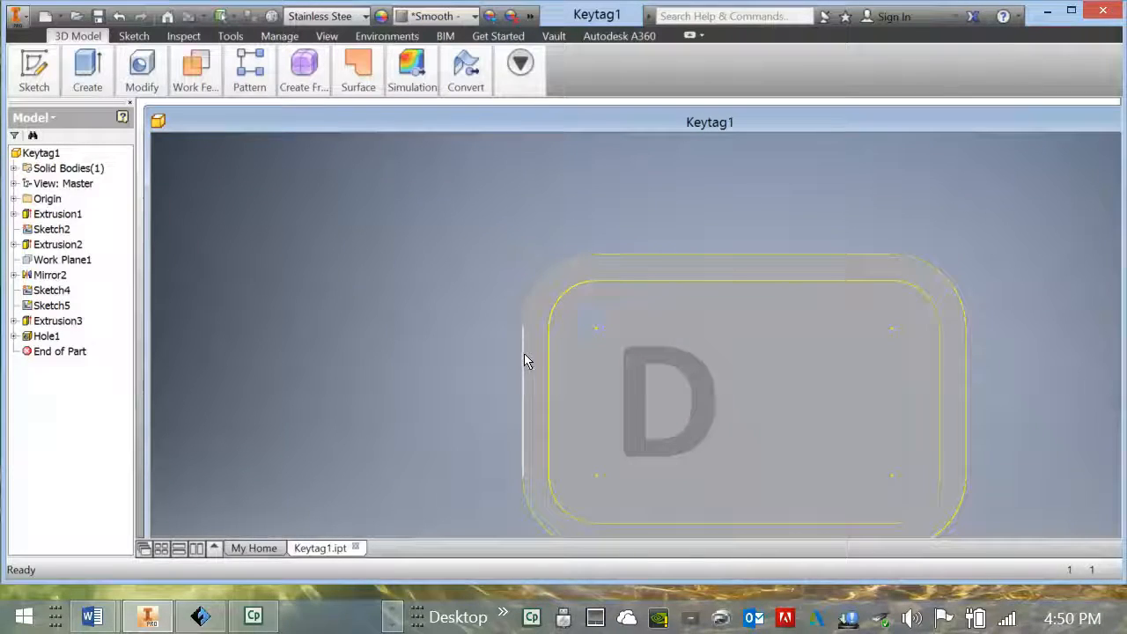
# Step: Minimize Inventor, locate the Keytag1 STL file on the desktop, and switch to the open FlashPrint window
pyautogui.click(1048, 13)
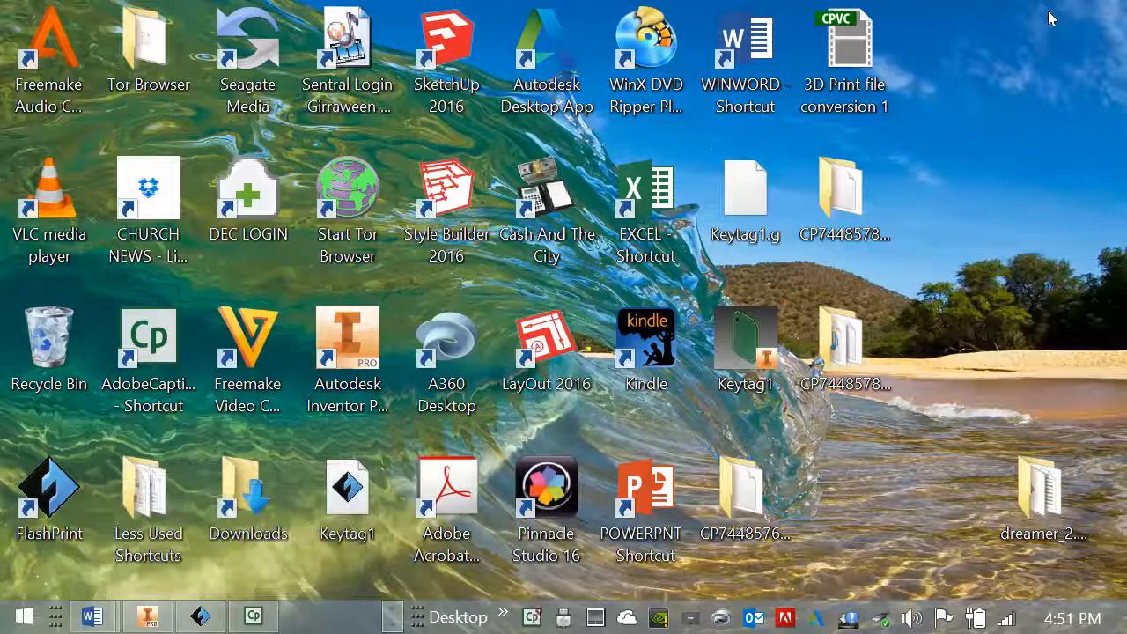
pyautogui.click(339, 509)
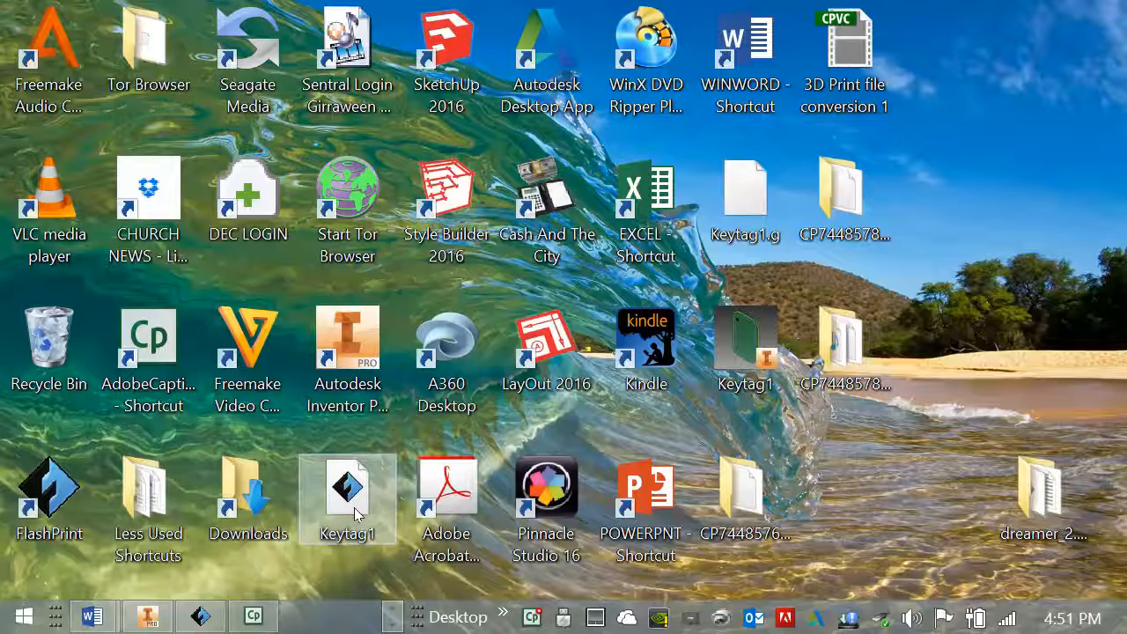
pyautogui.rightClick(357, 515)
pyautogui.click(391, 492)
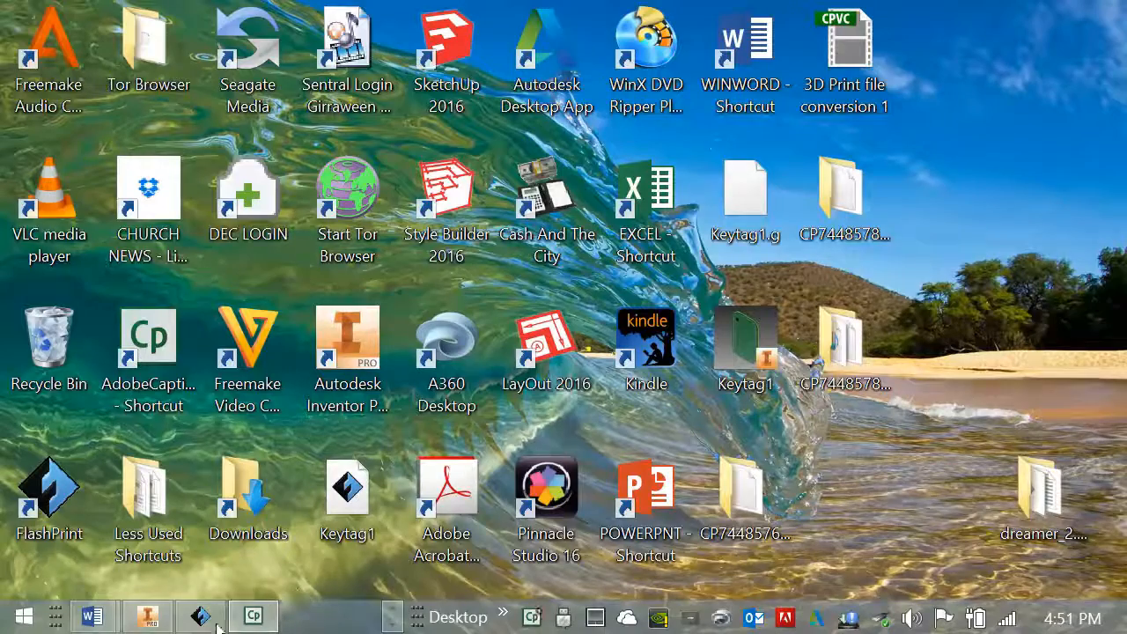
pyautogui.moveTo(176, 624)
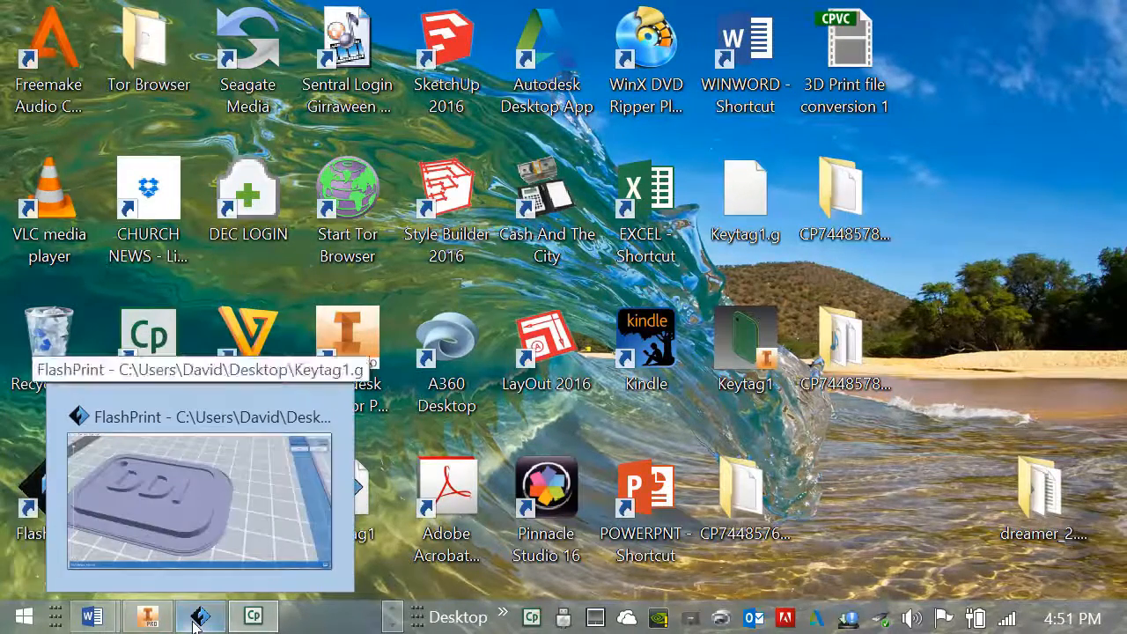
pyautogui.click(197, 622)
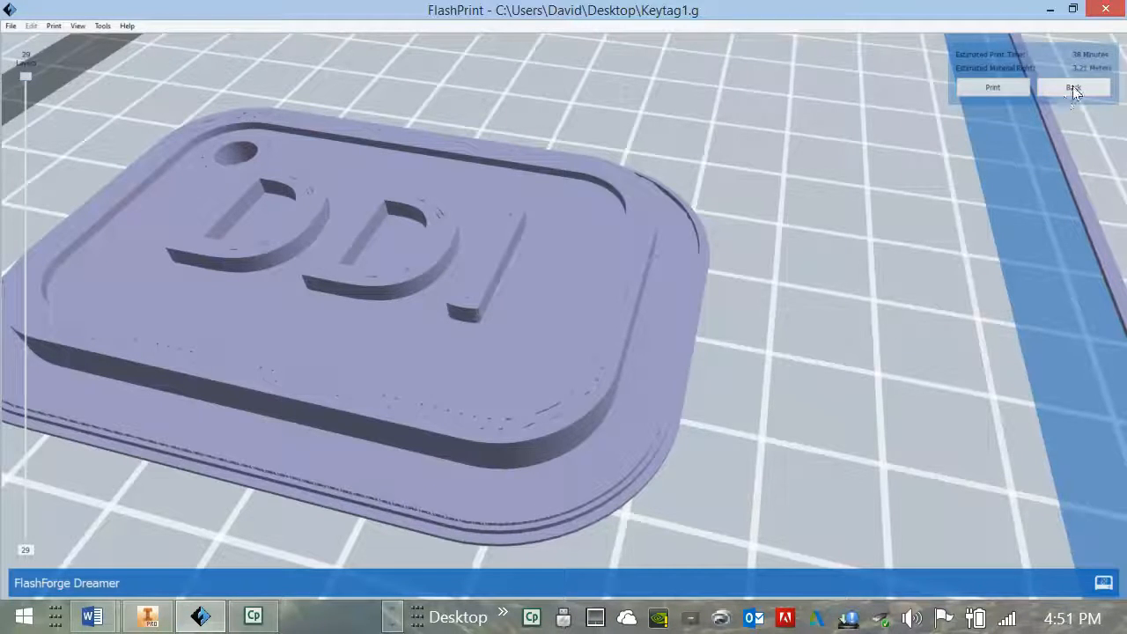
# Step: Leave the key tag's print preview and start a new project without saving the current one
pyautogui.click(1072, 87)
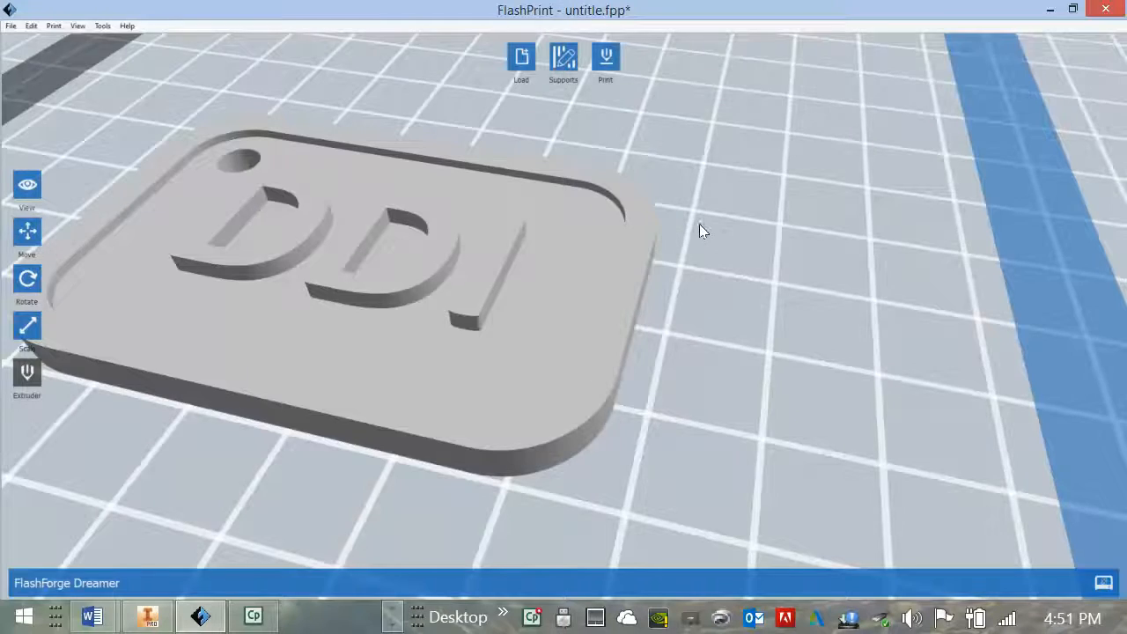
pyautogui.scroll(-6, 697, 232)
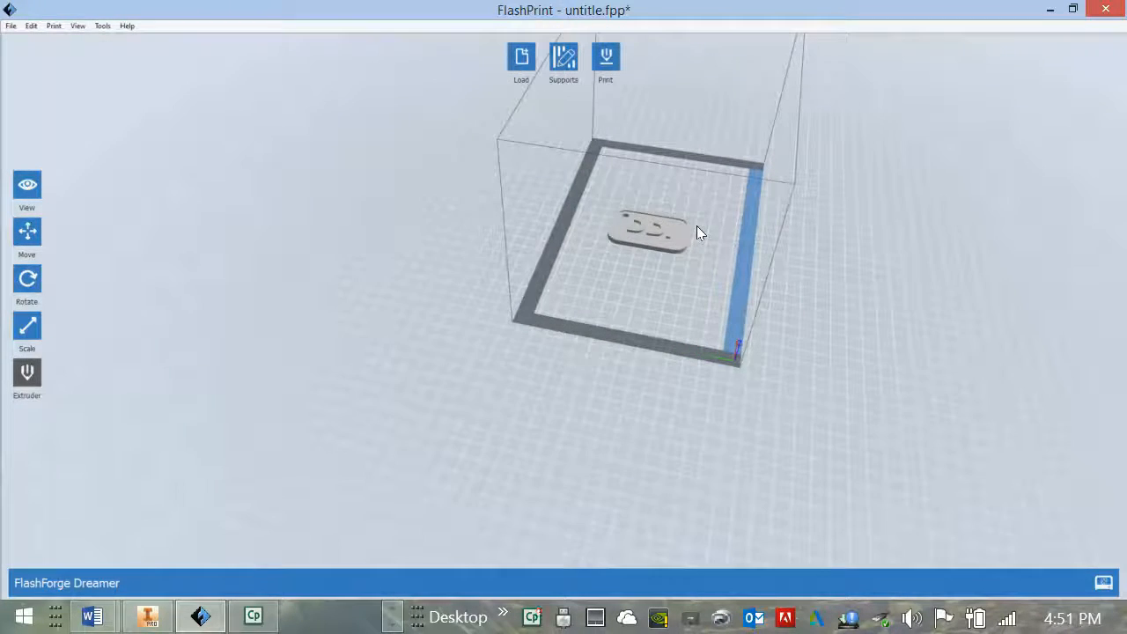
pyautogui.click(11, 25)
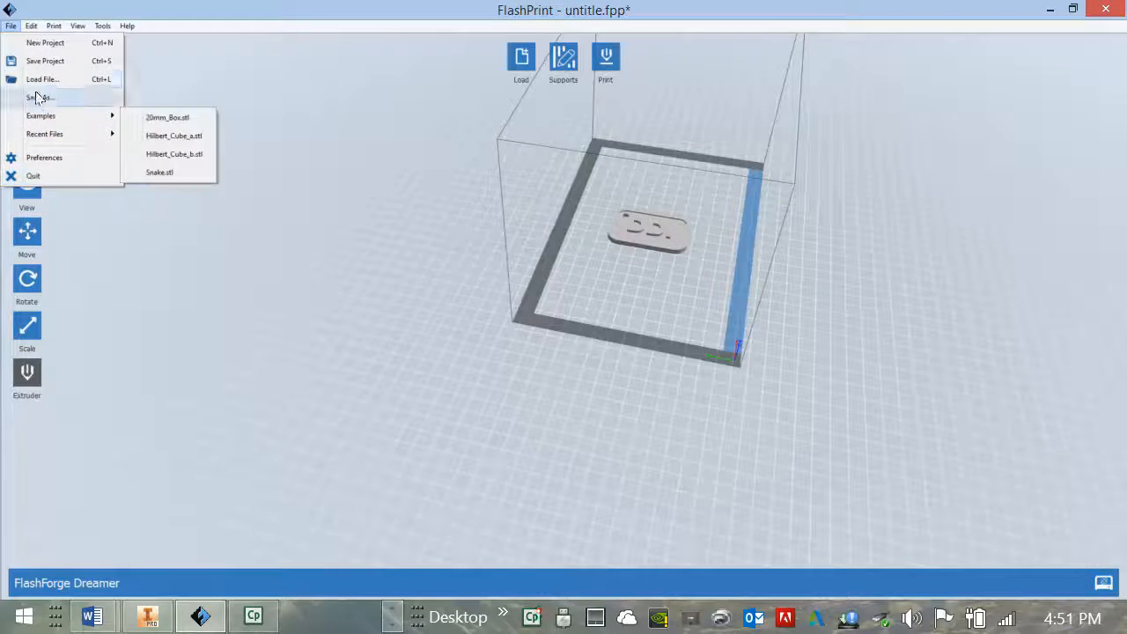
pyautogui.click(48, 42)
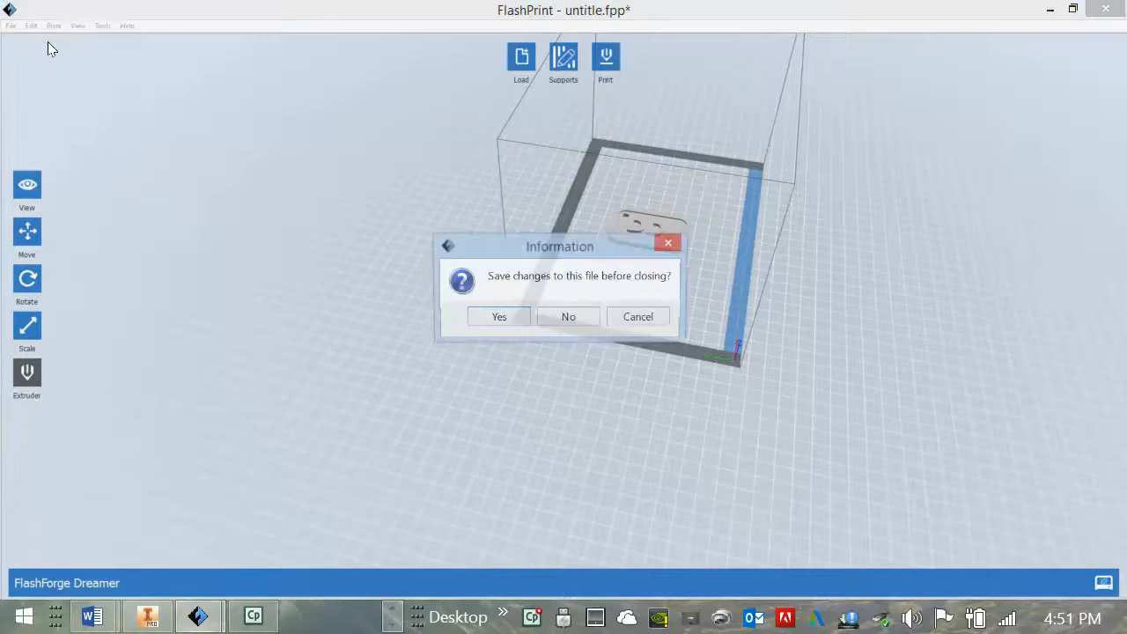
pyautogui.click(553, 321)
# Step: Examine the empty build platform and its print volume from several angles, and restore the default view
pyautogui.scroll(2, 802, 366)
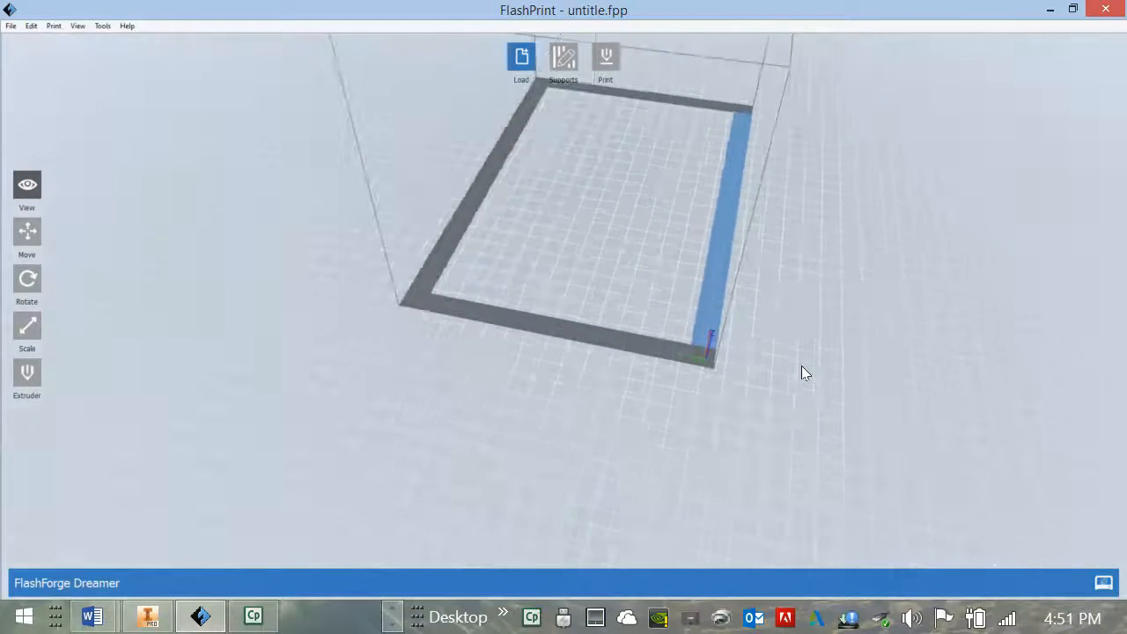
pyautogui.moveTo(837, 318); pyautogui.dragTo(809, 311)
pyautogui.scroll(2, 740, 304)
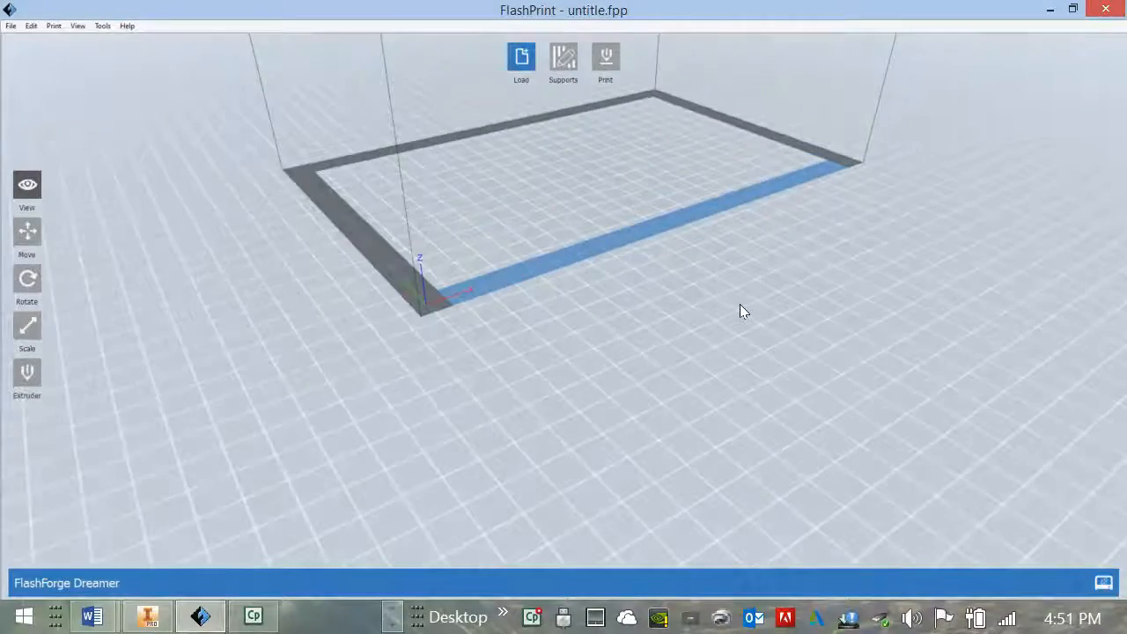
pyautogui.scroll(-3, 740, 303)
pyautogui.scroll(-2, 740, 304)
pyautogui.scroll(-2, 740, 304)
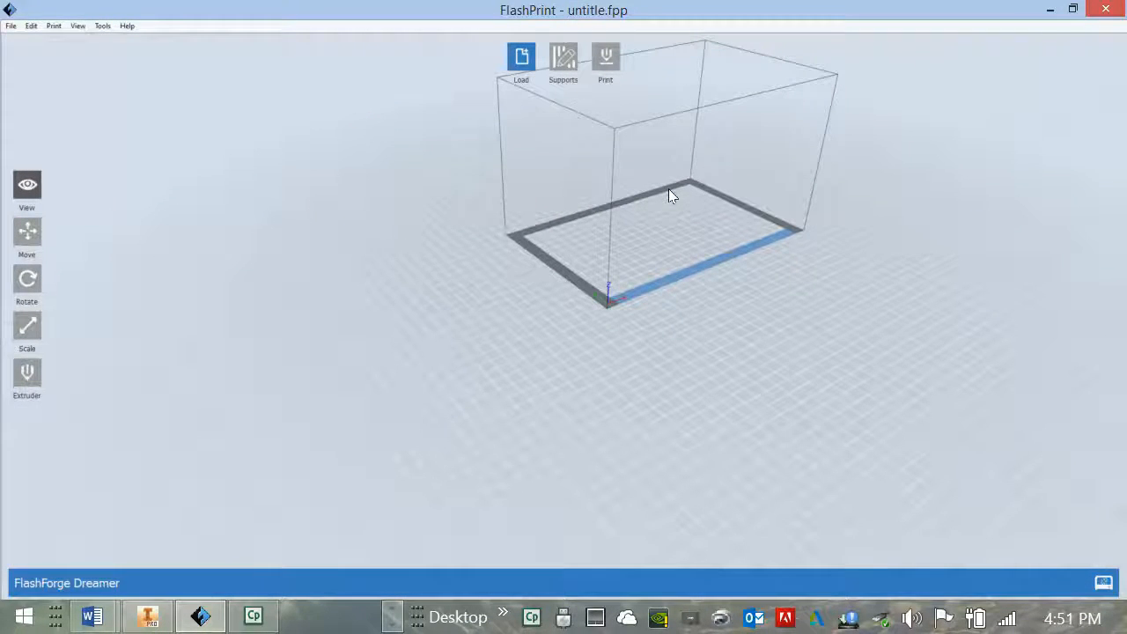
pyautogui.scroll(1, 712, 220)
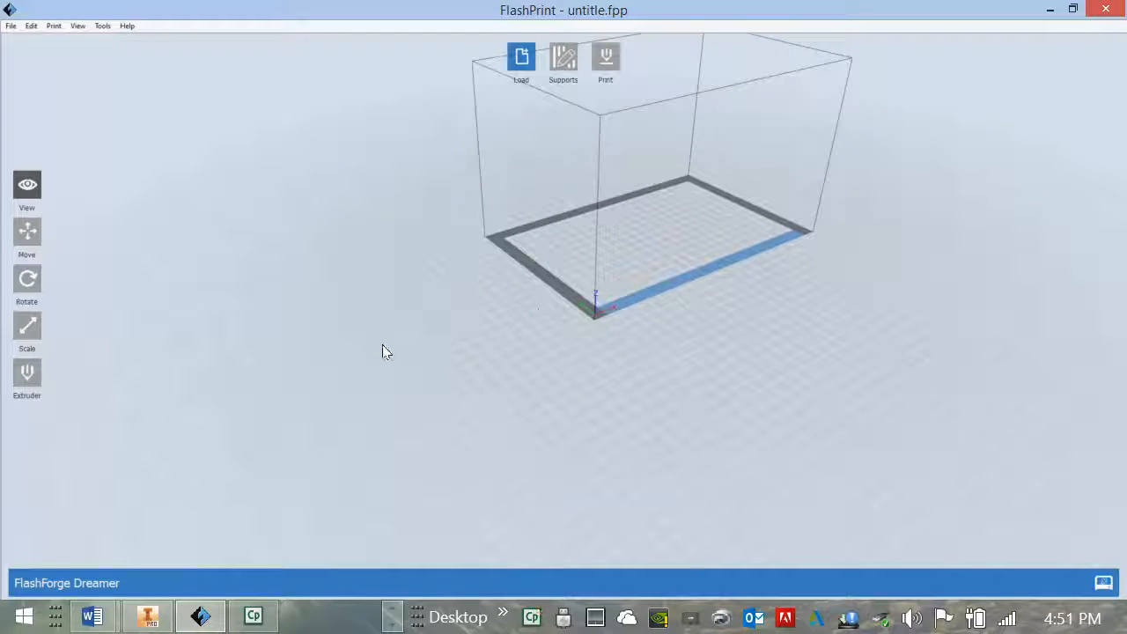
pyautogui.click(70, 26)
pyautogui.click(95, 42)
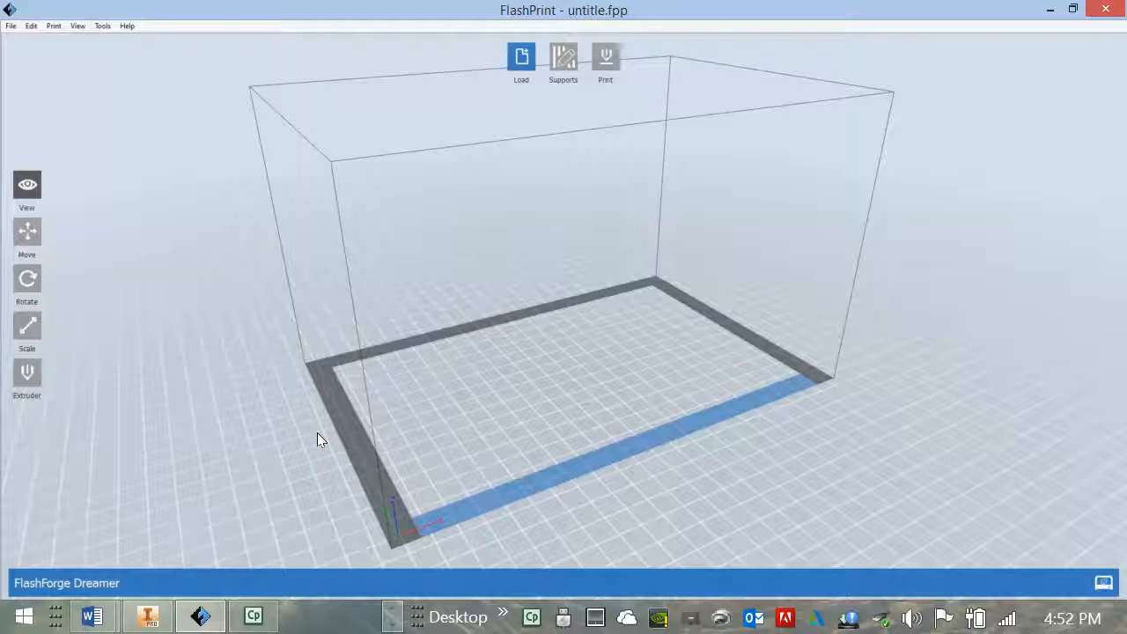
# Step: Load the Keytag1 STL file from the Desktop and have the model put on the platform
pyautogui.click(521, 57)
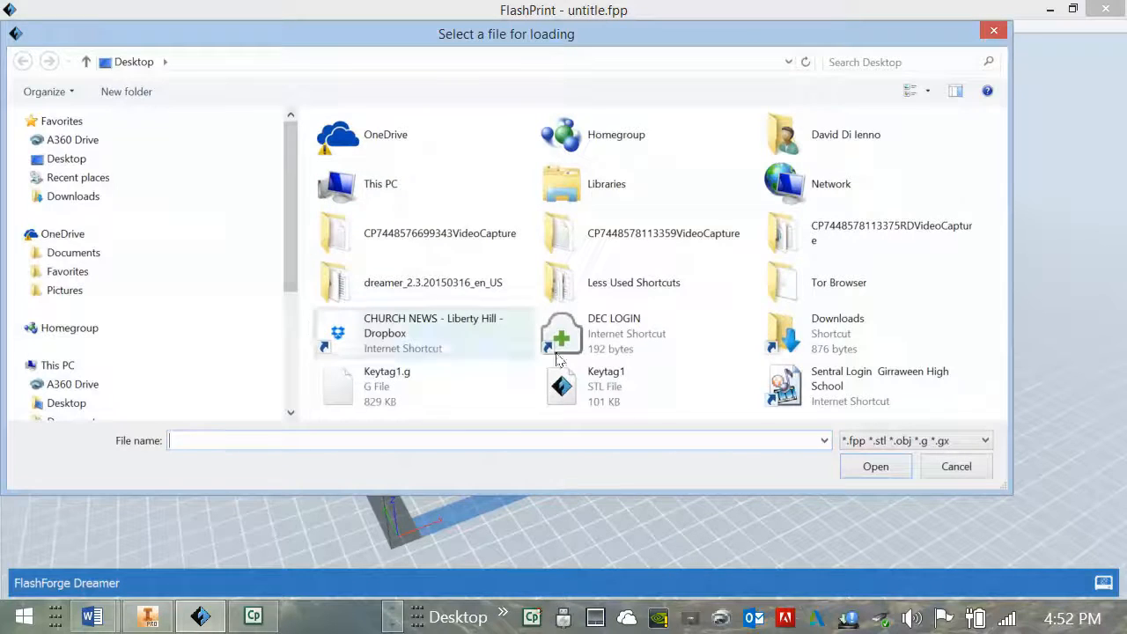
pyautogui.click(577, 392)
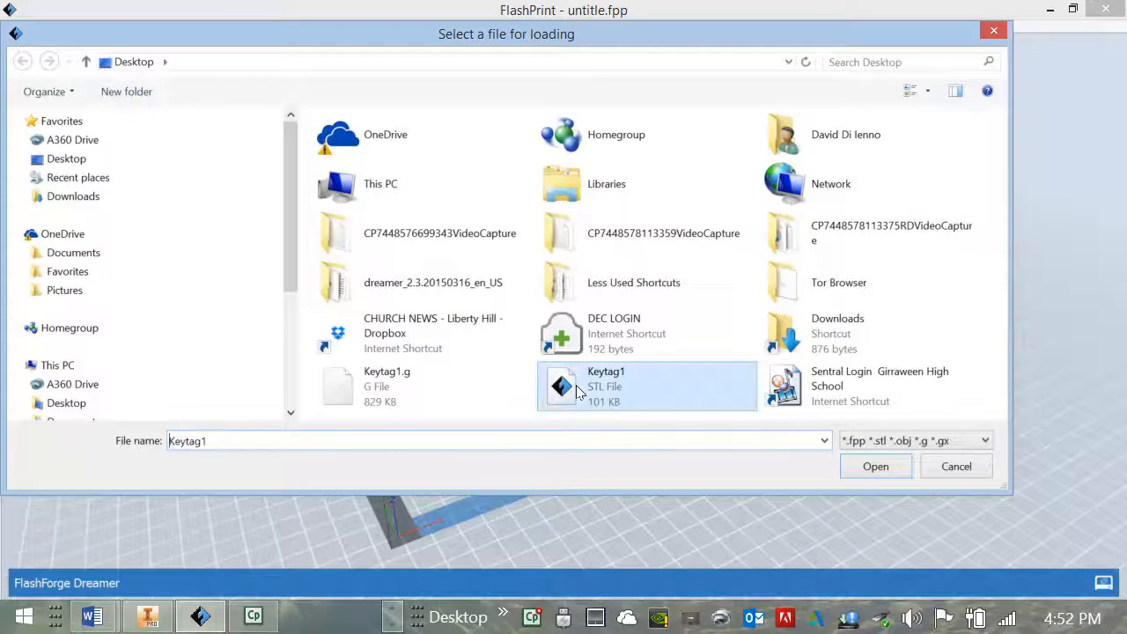
pyautogui.click(876, 467)
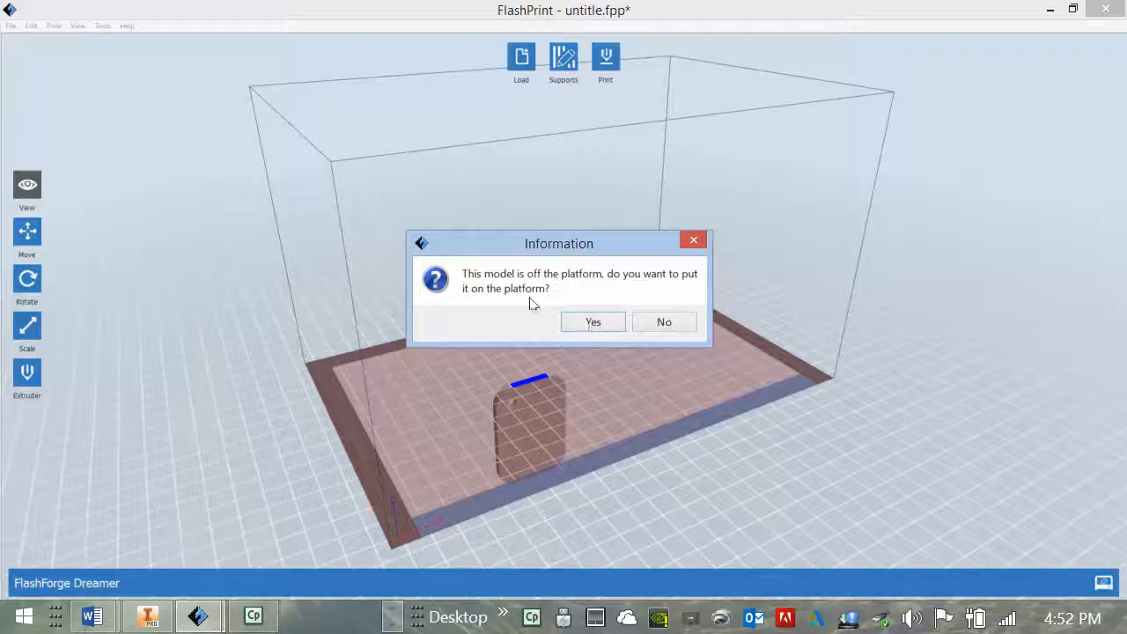
pyautogui.click(588, 324)
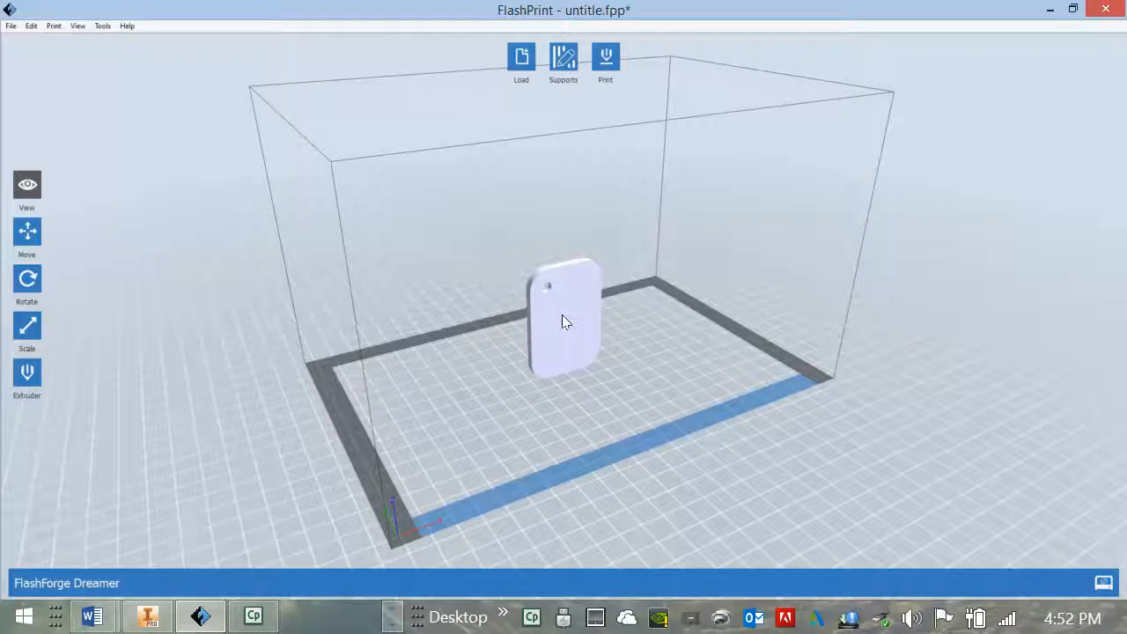
pyautogui.click(614, 399)
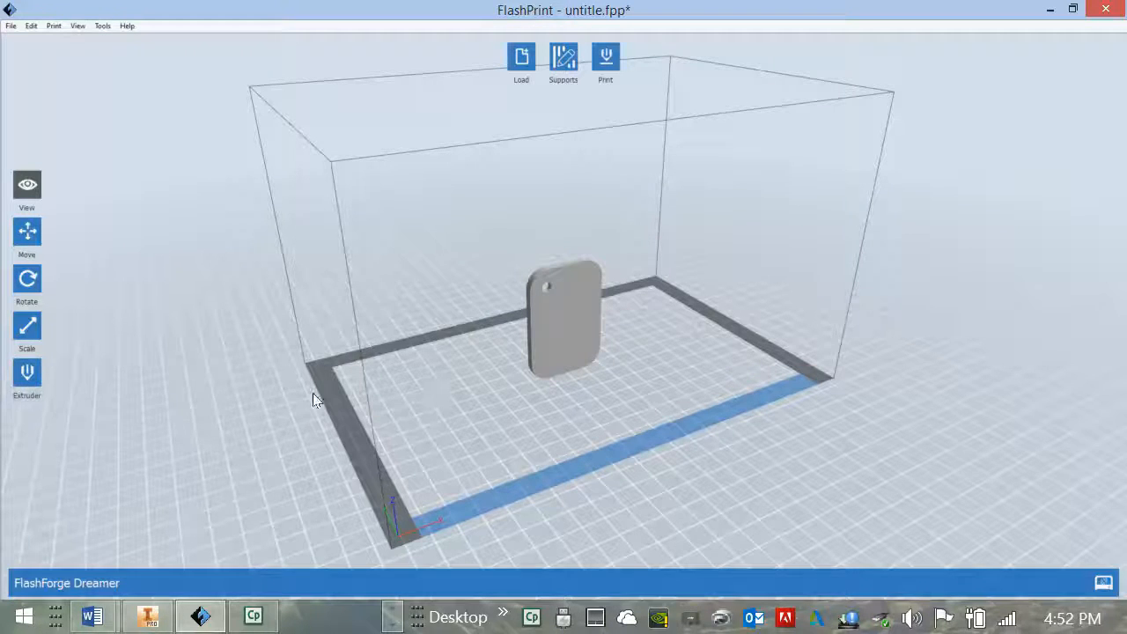
pyautogui.click(25, 284)
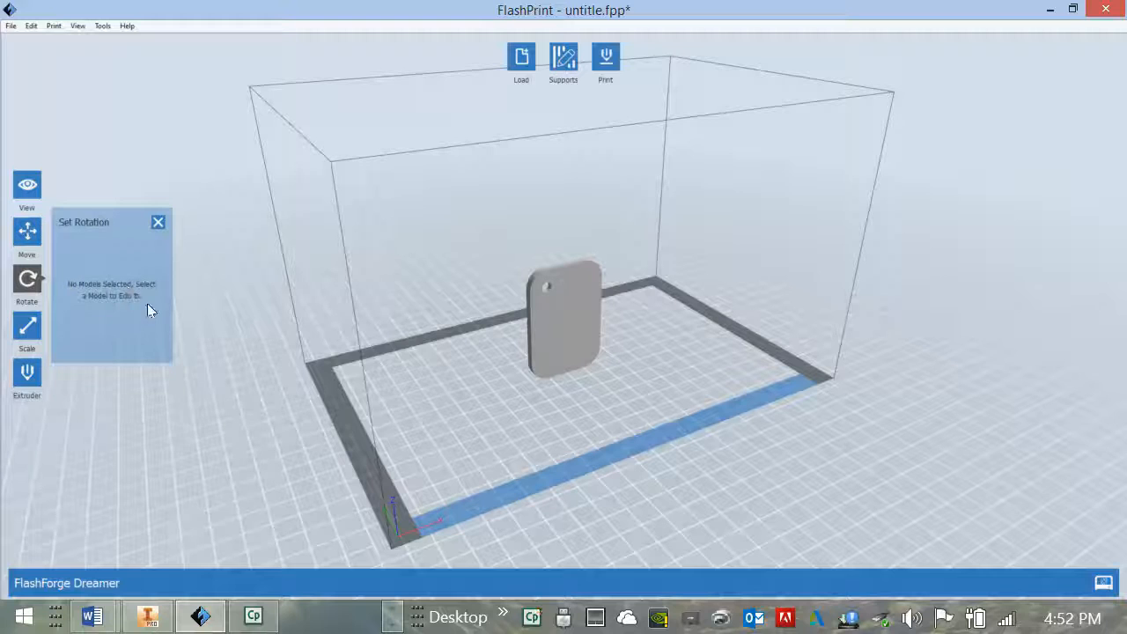
pyautogui.click(158, 222)
# Step: Select the key tag and rotate it -90° about the X axis three times so that it lies flat with its lettering facing up
pyautogui.click(561, 334)
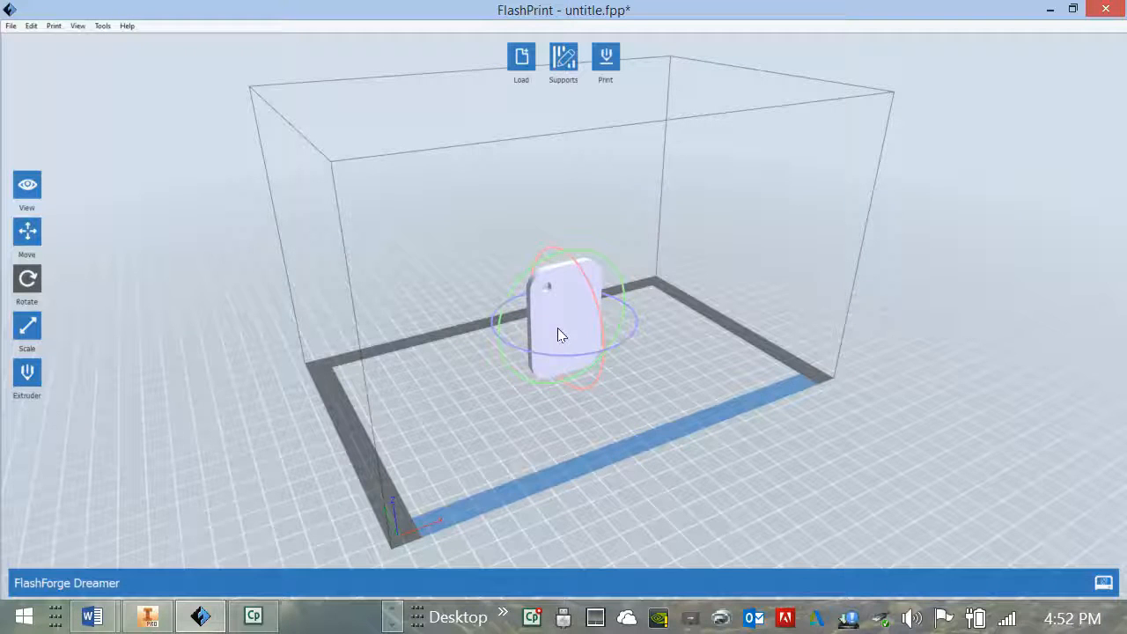
pyautogui.scroll(3, 545, 318)
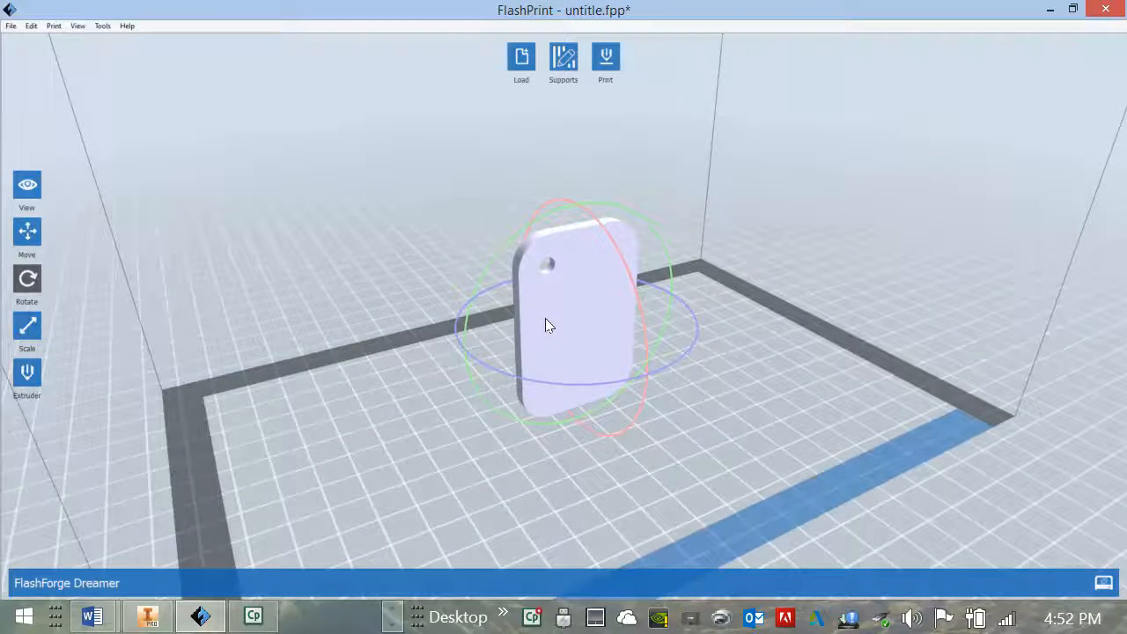
pyautogui.scroll(2, 545, 318)
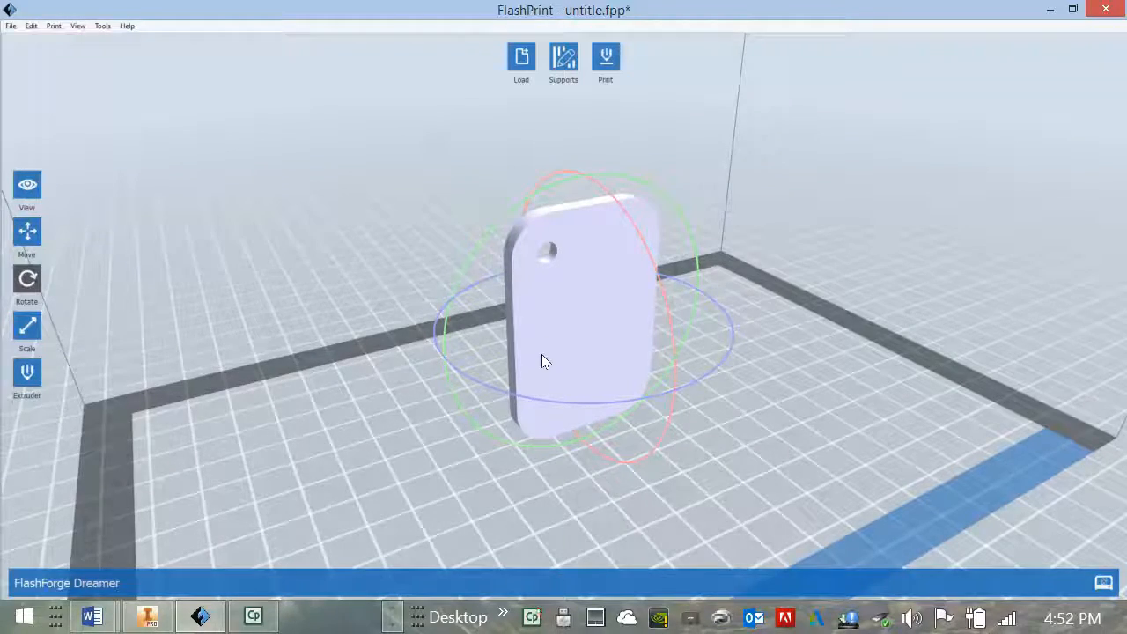
pyautogui.scroll(-3, 542, 355)
pyautogui.scroll(5, 542, 354)
pyautogui.scroll(-2, 541, 355)
pyautogui.scroll(2, 542, 355)
pyautogui.scroll(-2, 541, 361)
pyautogui.scroll(2, 542, 362)
pyautogui.scroll(-2, 542, 361)
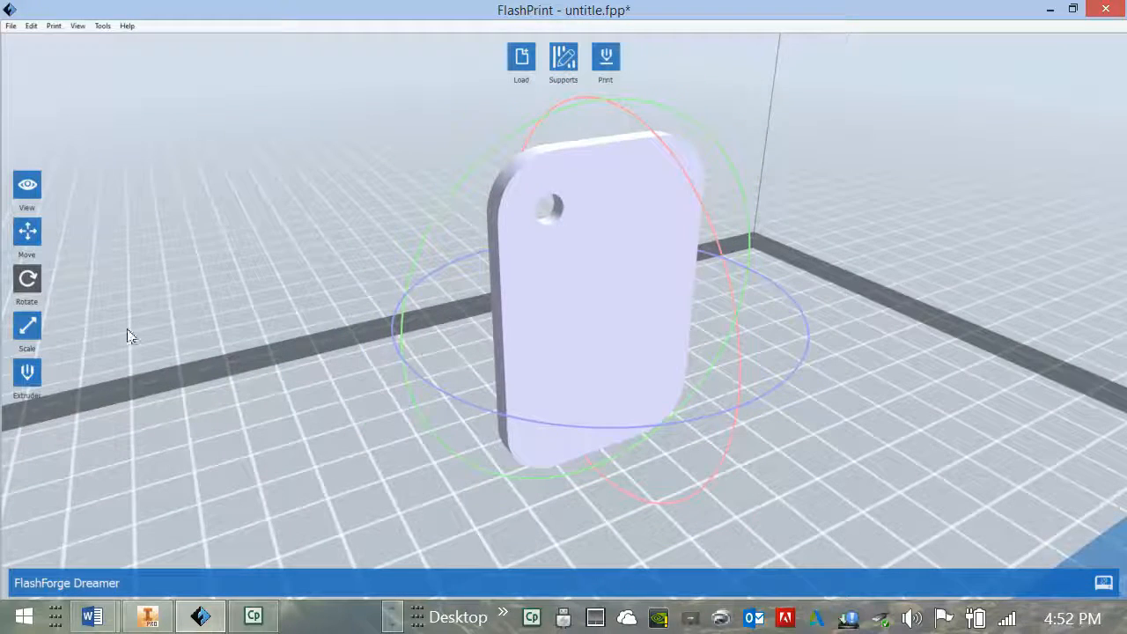
pyautogui.click(27, 278)
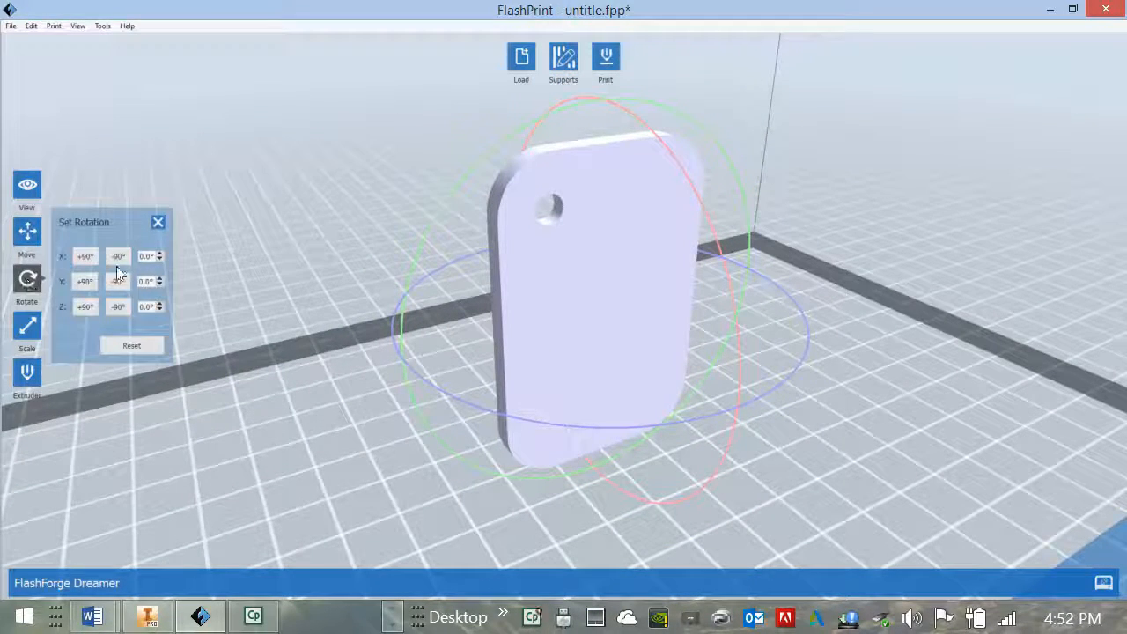
pyautogui.click(120, 256)
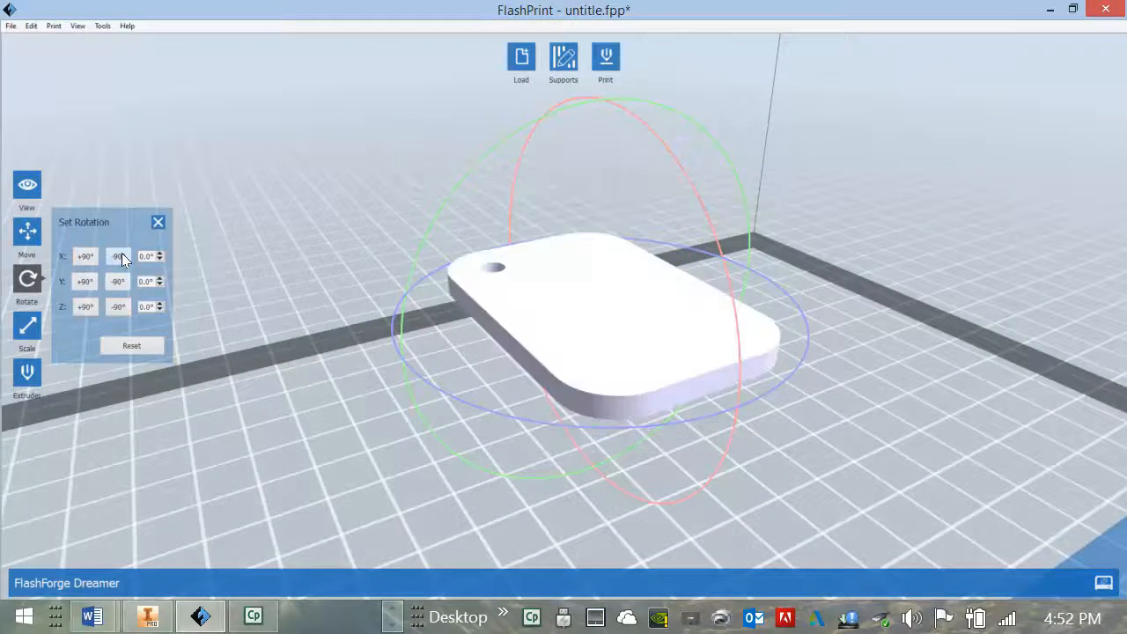
pyautogui.click(120, 257)
pyautogui.click(120, 256)
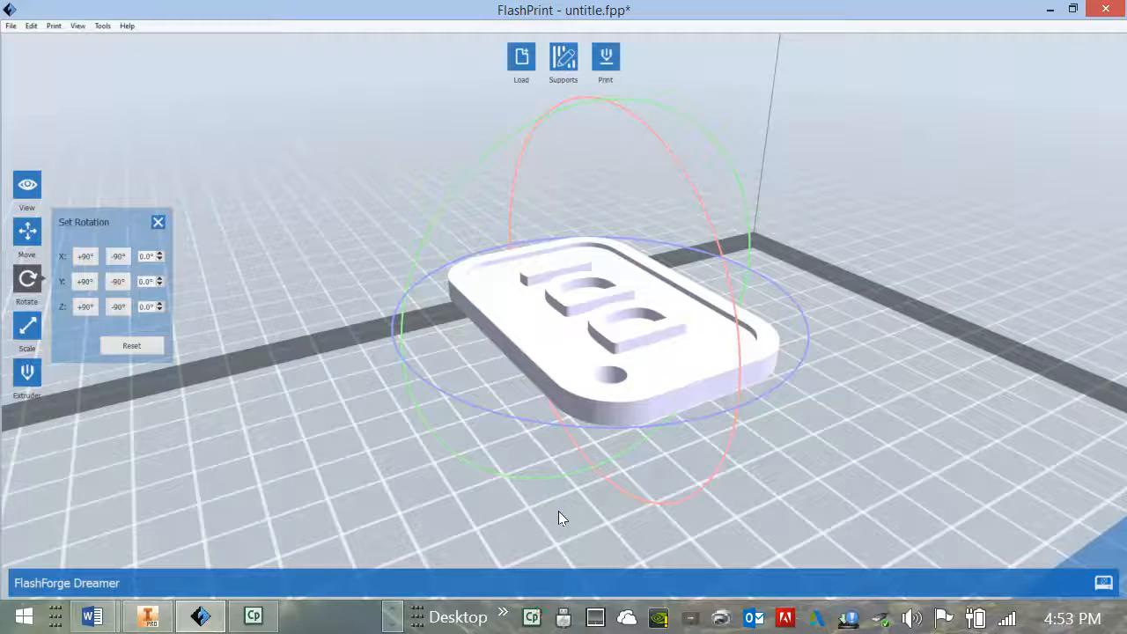
pyautogui.click(158, 226)
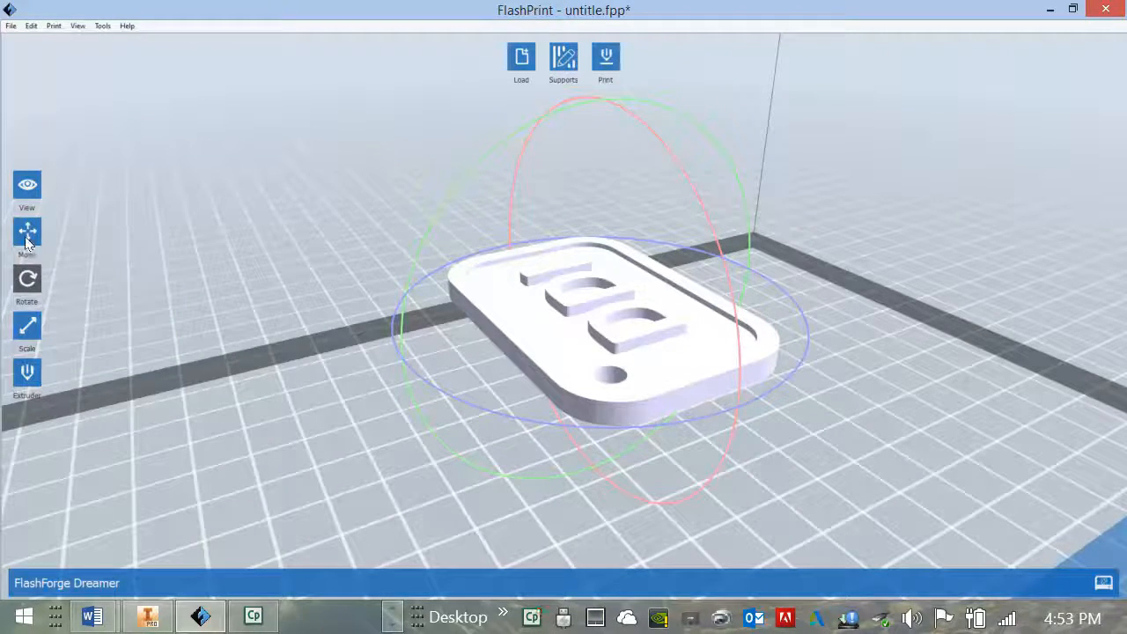
# Step: Place the key tag on the platform and shift it to about X 4.88 mm, Y 5.41 mm
pyautogui.click(26, 234)
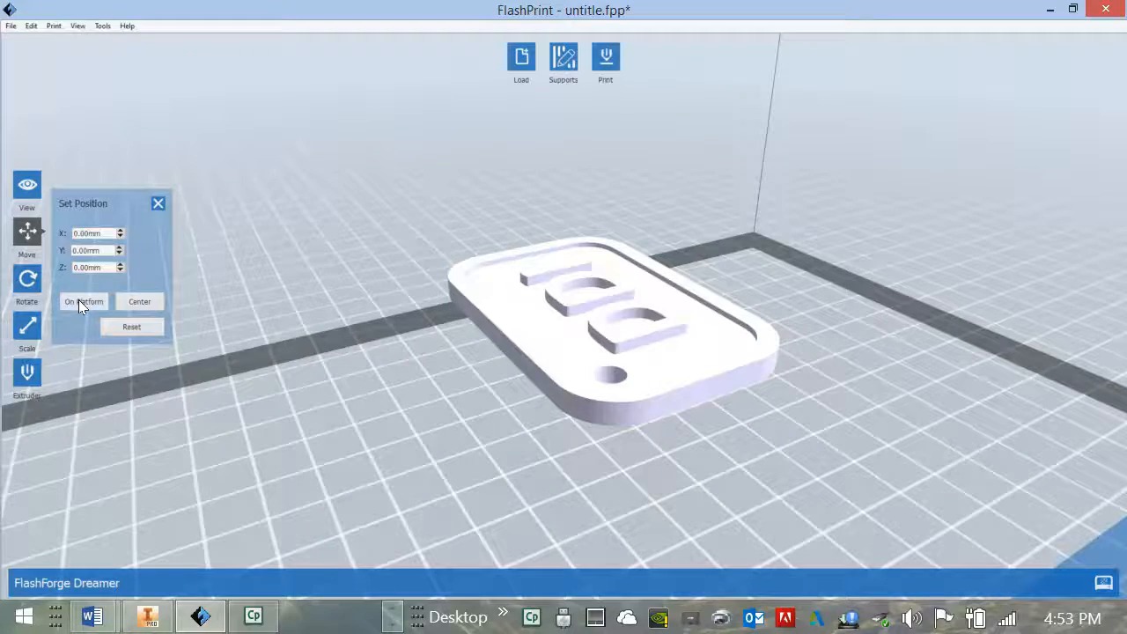
pyautogui.click(78, 301)
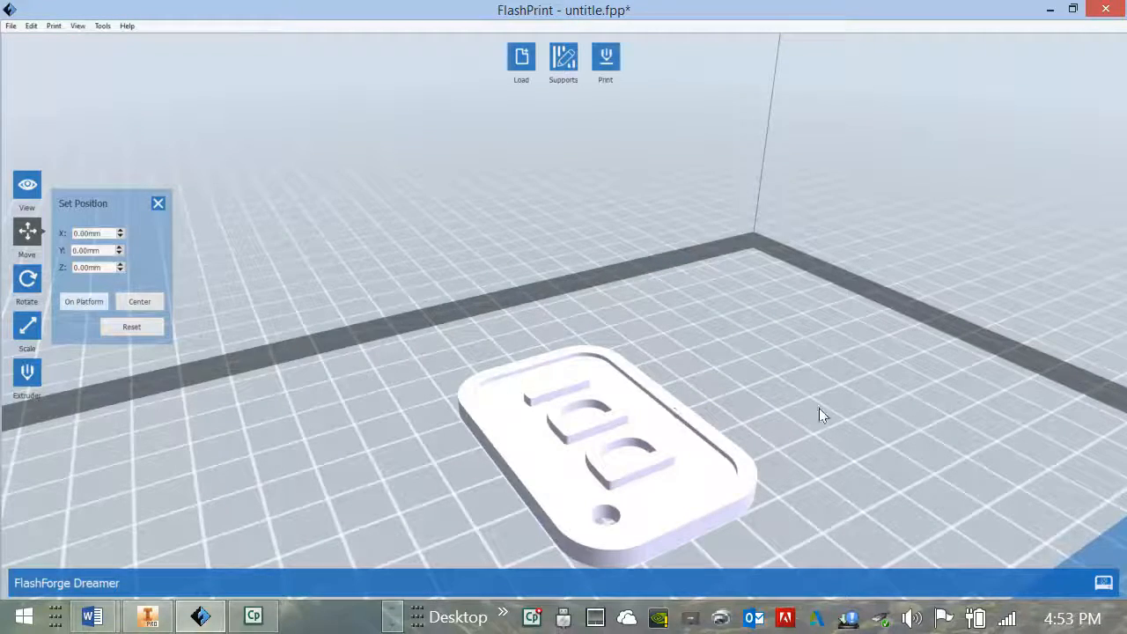
pyautogui.moveTo(849, 455)
pyautogui.mouseDown(button='right')
pyautogui.moveTo(828, 417)
pyautogui.moveTo(837, 410)
pyautogui.moveTo(841, 435)
pyautogui.moveTo(812, 436)
pyautogui.moveTo(803, 456)
pyautogui.moveTo(832, 466)
pyautogui.mouseUp(button='right')
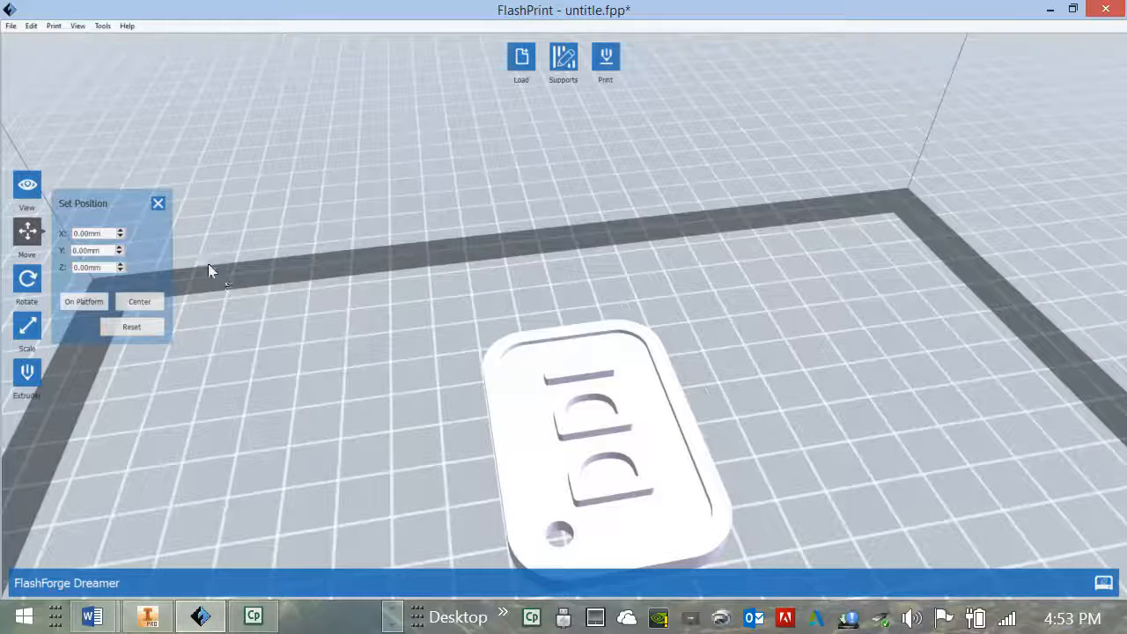
pyautogui.moveTo(649, 452); pyautogui.dragTo(656, 430)
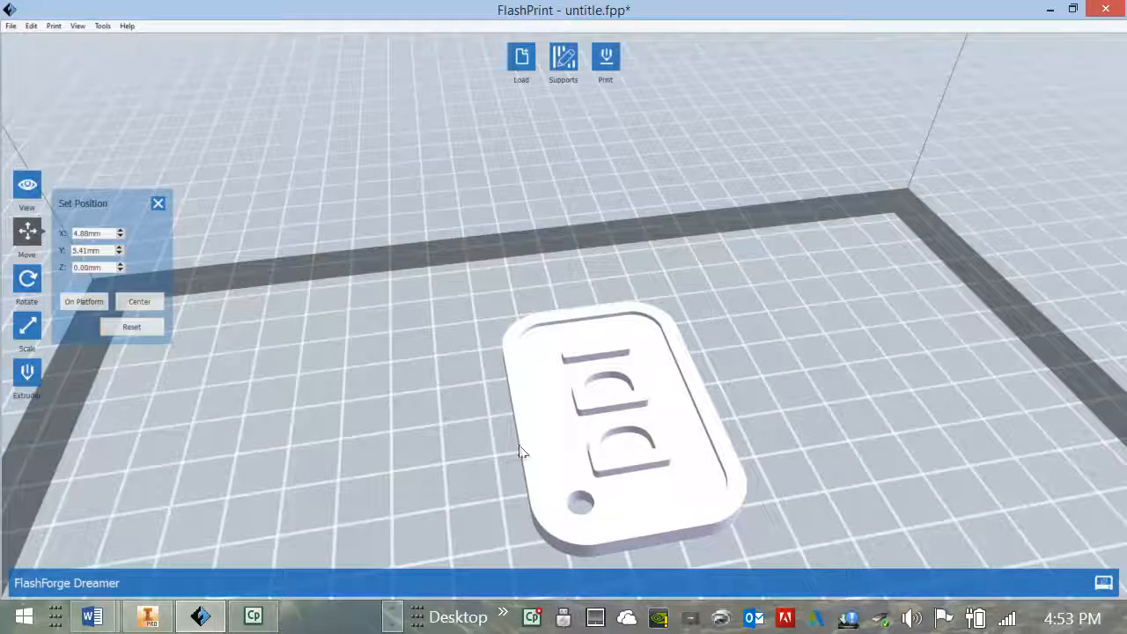
pyautogui.click(407, 402)
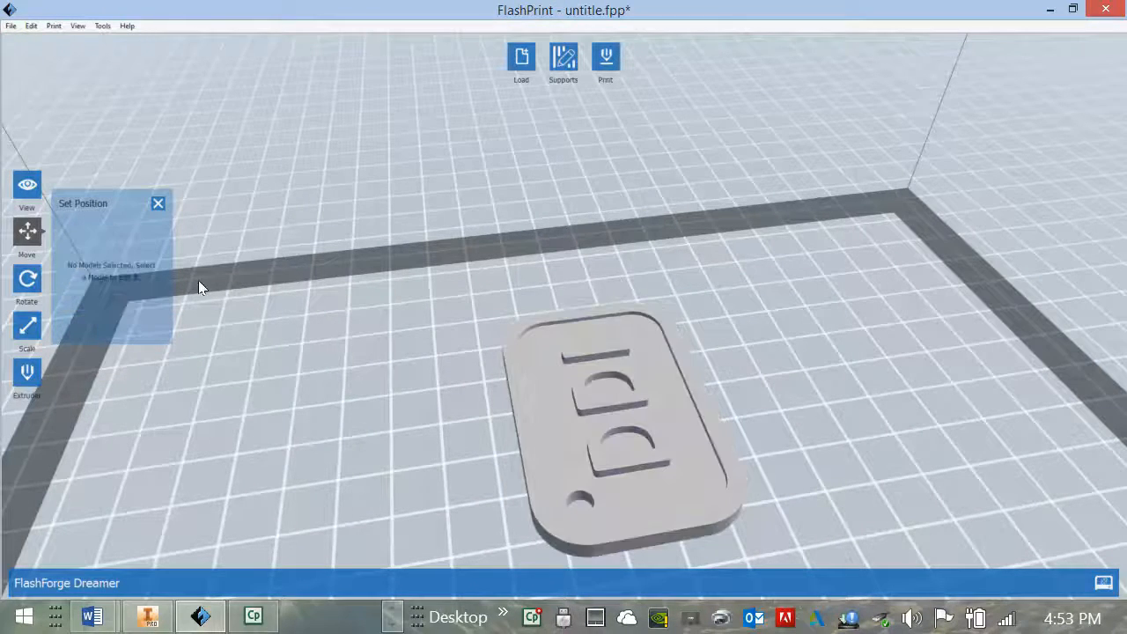
pyautogui.click(159, 203)
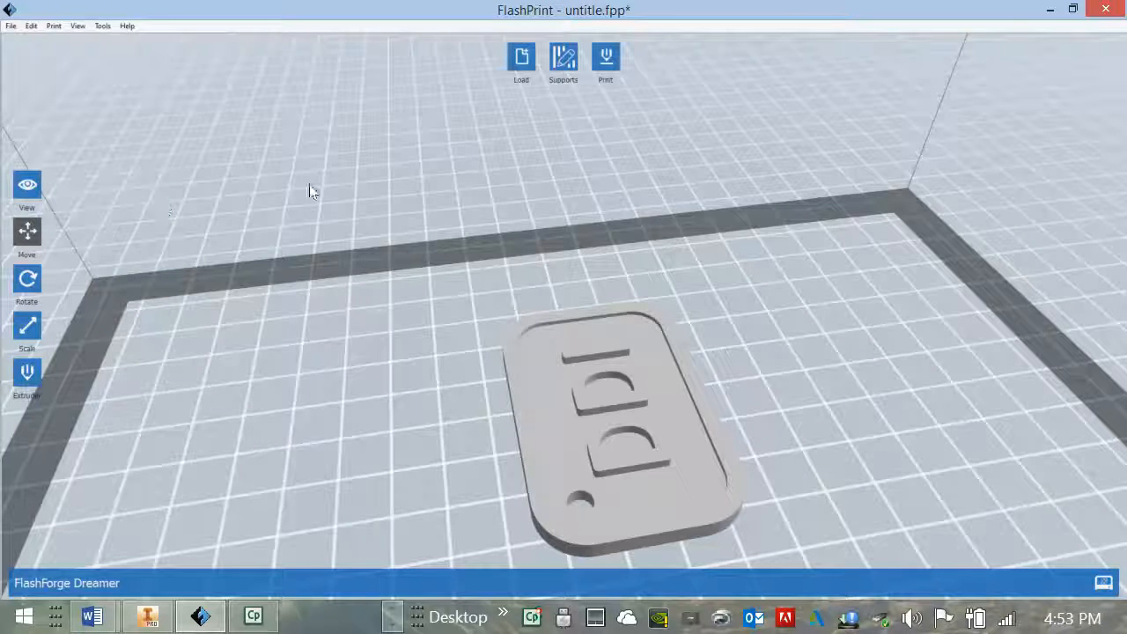
# Step: Open the print settings and assign both the supports and the raft to the right extruder
pyautogui.click(606, 58)
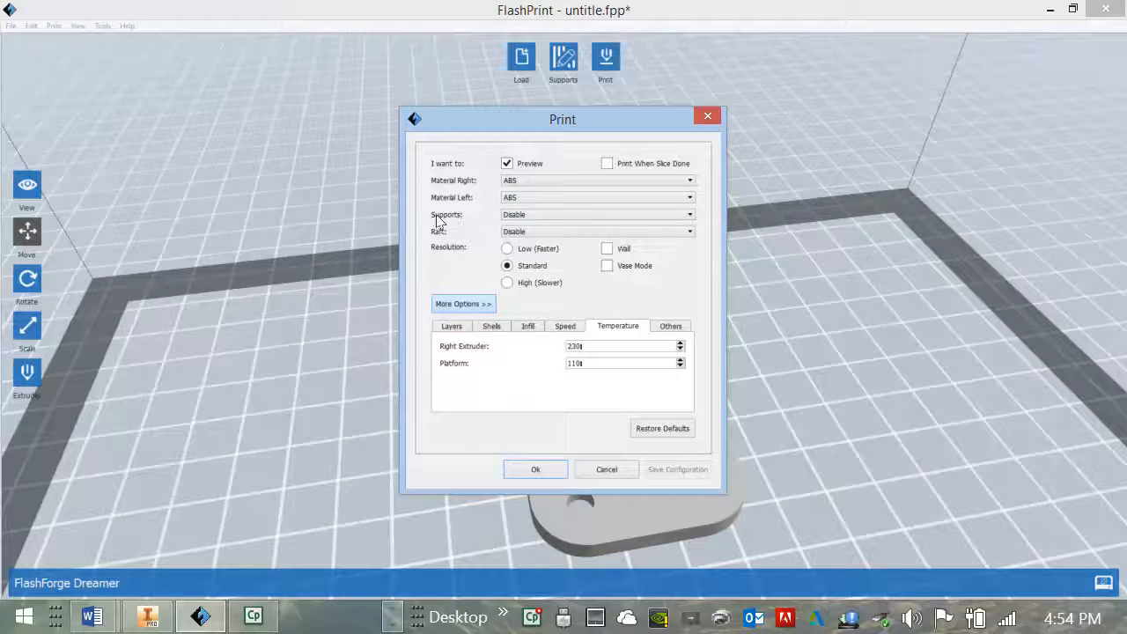
pyautogui.click(690, 217)
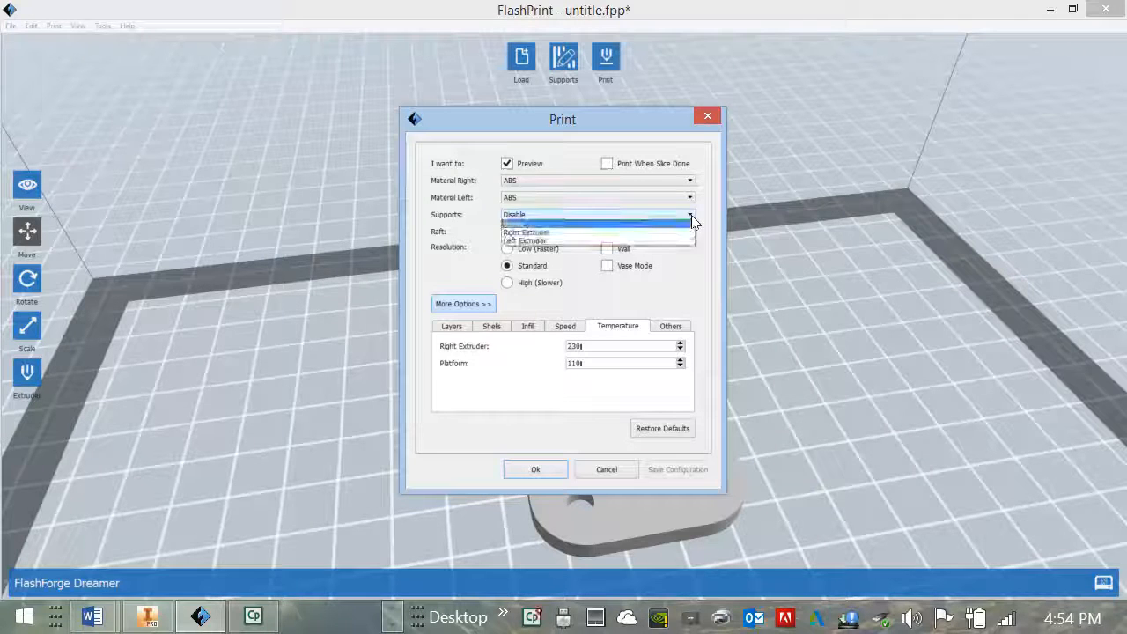
pyautogui.click(521, 233)
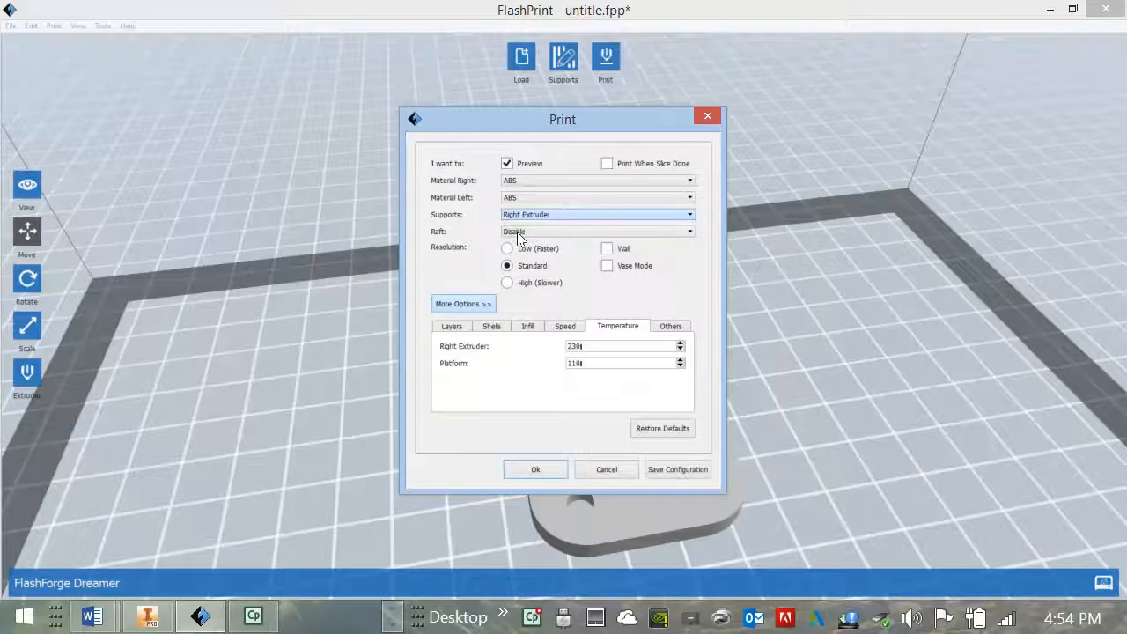
pyautogui.click(689, 232)
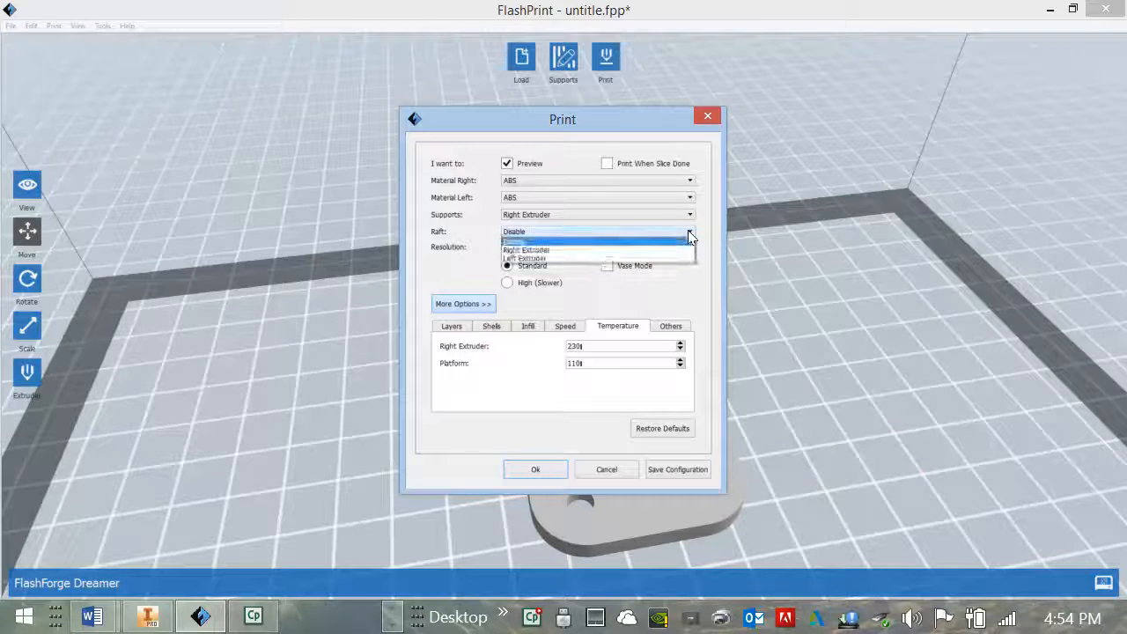
pyautogui.click(525, 251)
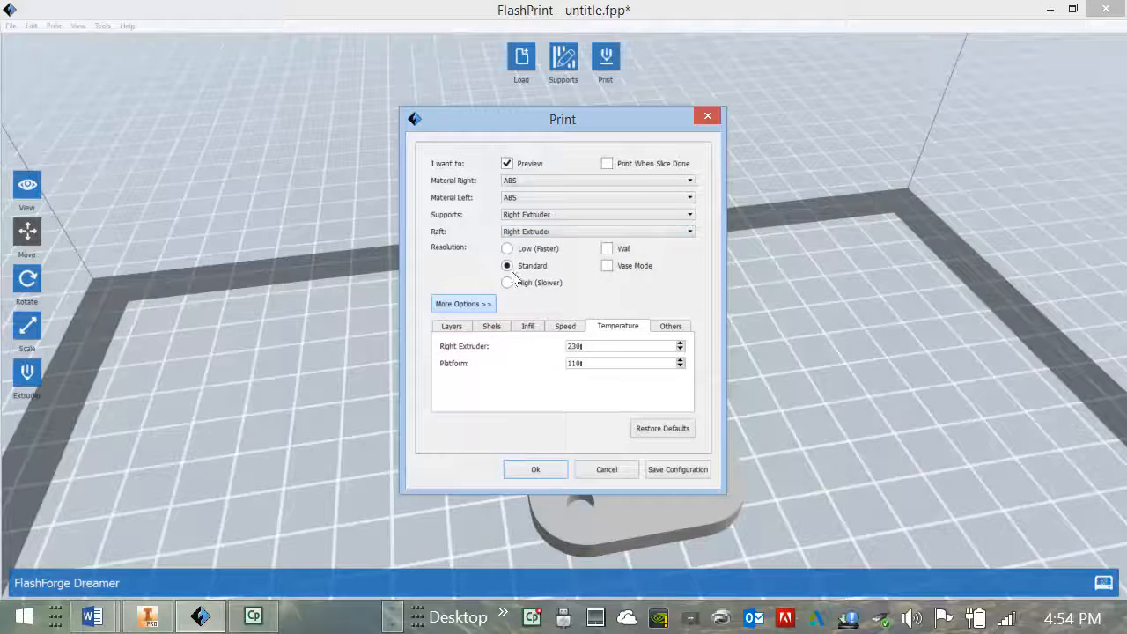
# Step: Review the layer, shell, infill, speed and temperature settings for the print
pyautogui.click(451, 328)
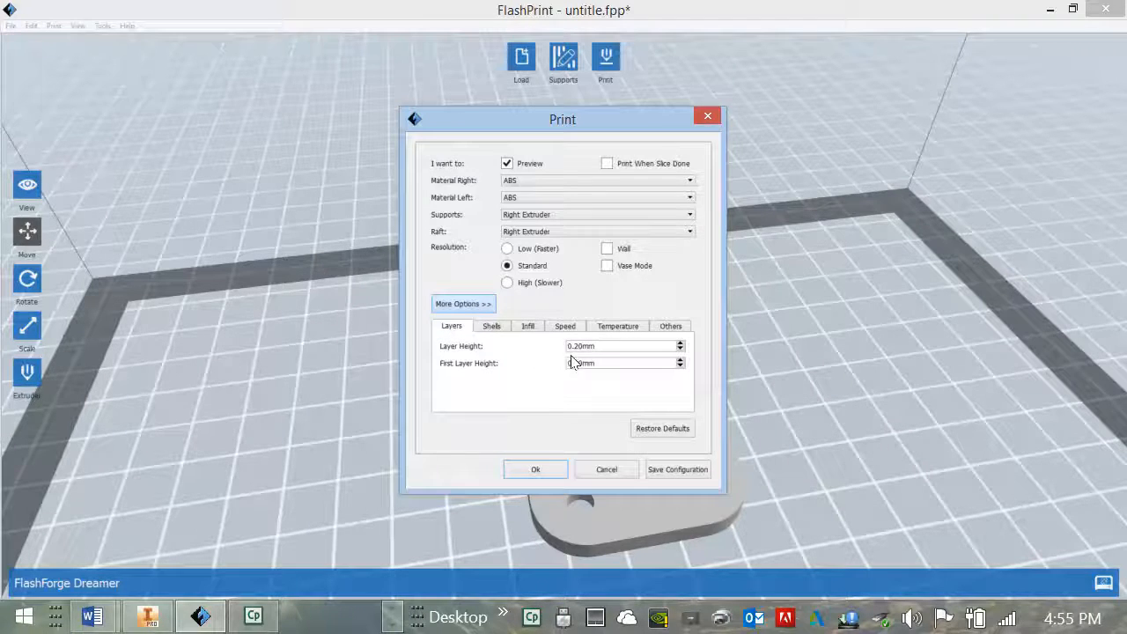
pyautogui.click(489, 326)
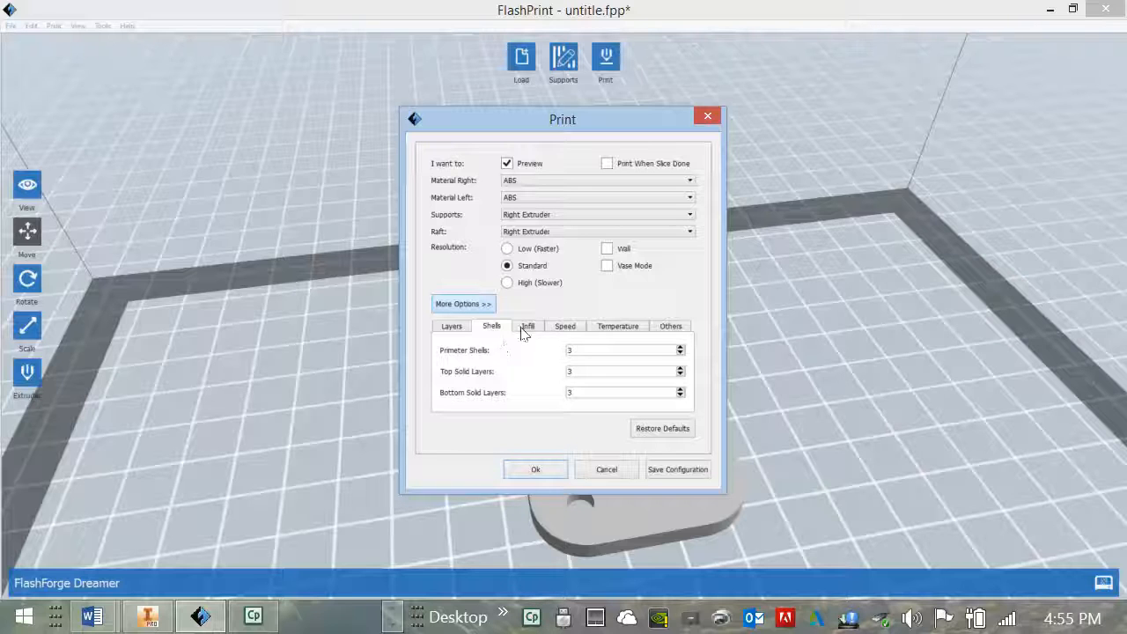
pyautogui.click(529, 327)
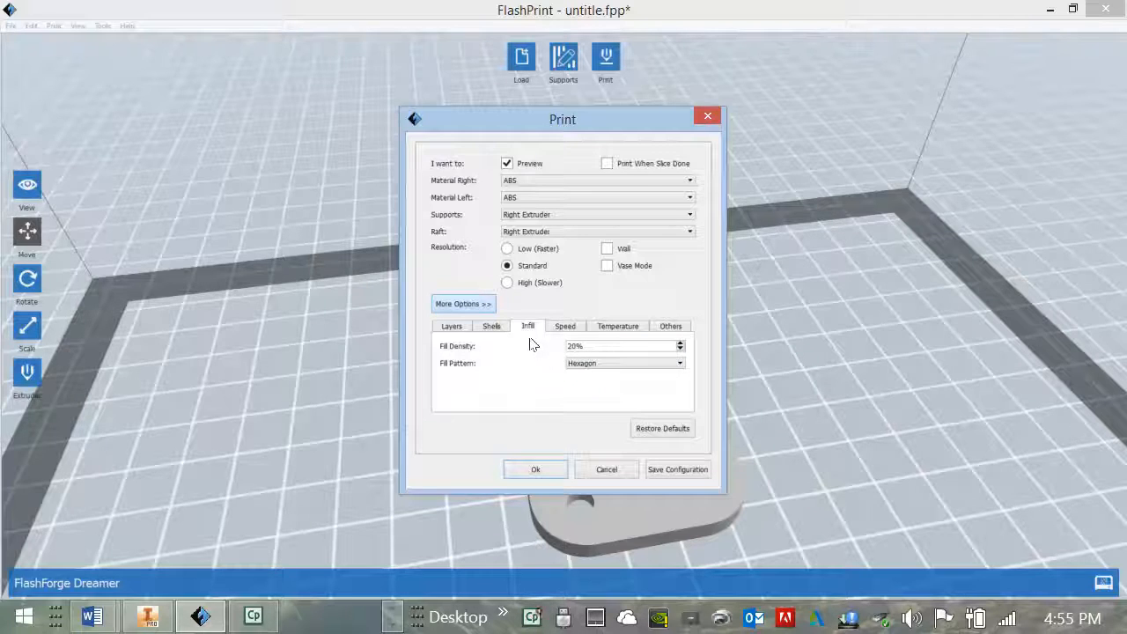
pyautogui.click(566, 327)
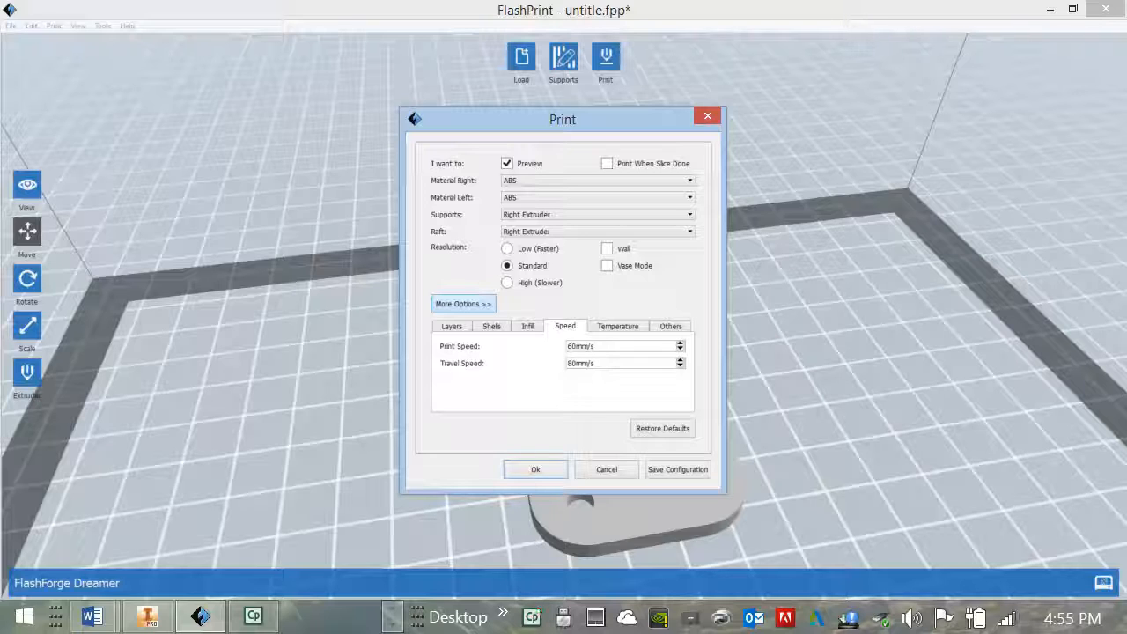
pyautogui.click(620, 328)
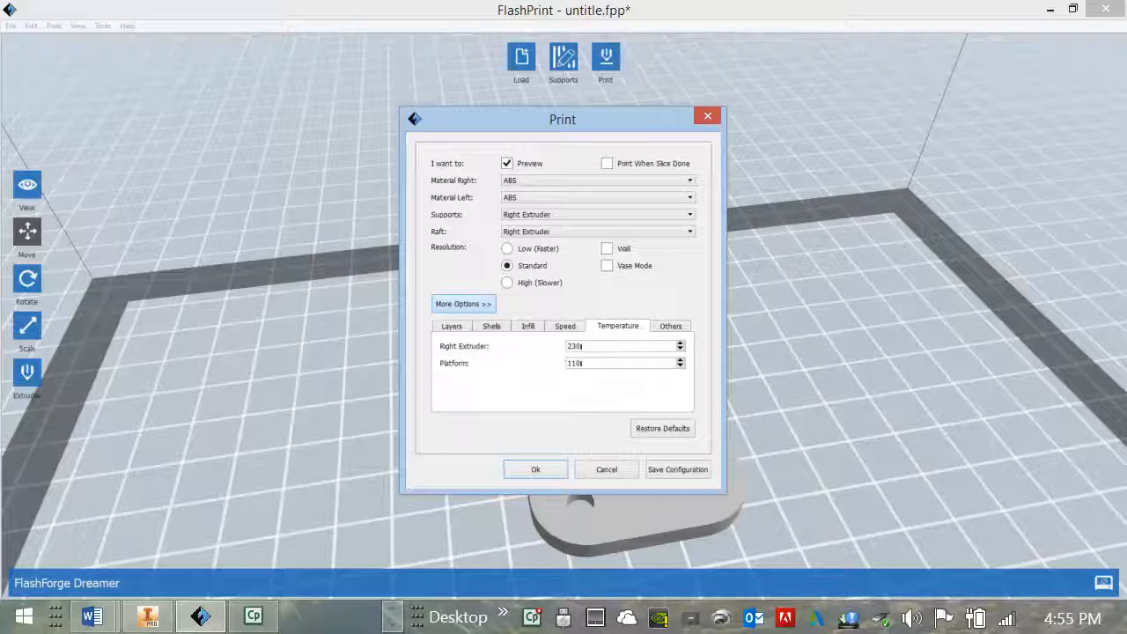
pyautogui.doubleClick(581, 346)
# Step: Accept the print settings and save the sliced file as Keytag1.g on the Desktop, replacing the existing file
pyautogui.click(537, 473)
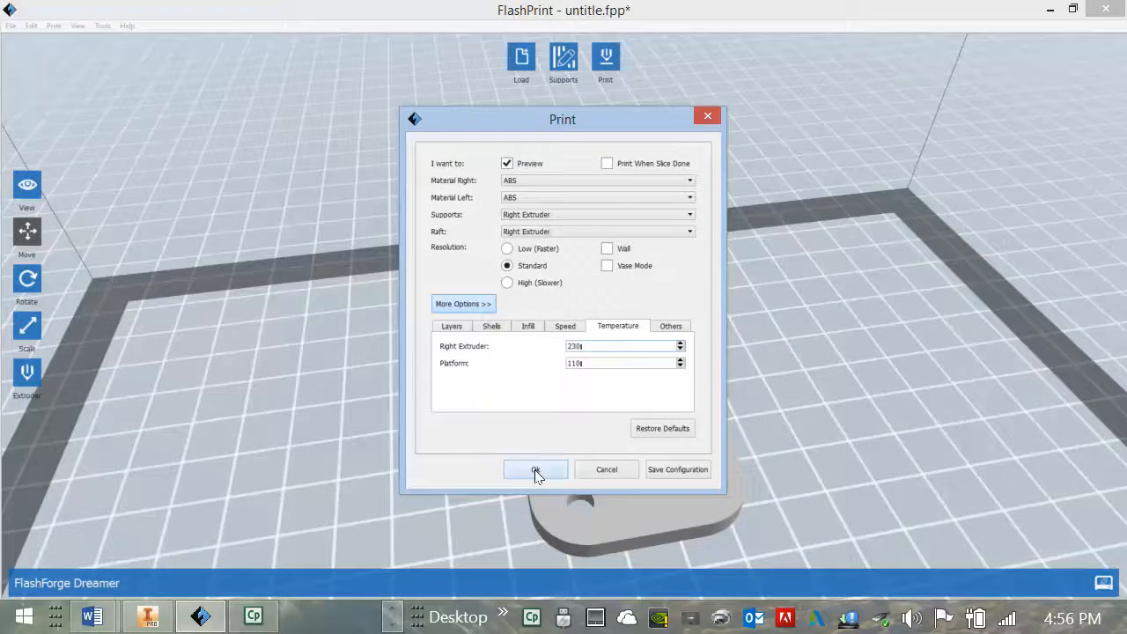
pyautogui.moveTo(729, 132); pyautogui.dragTo(621, 28)
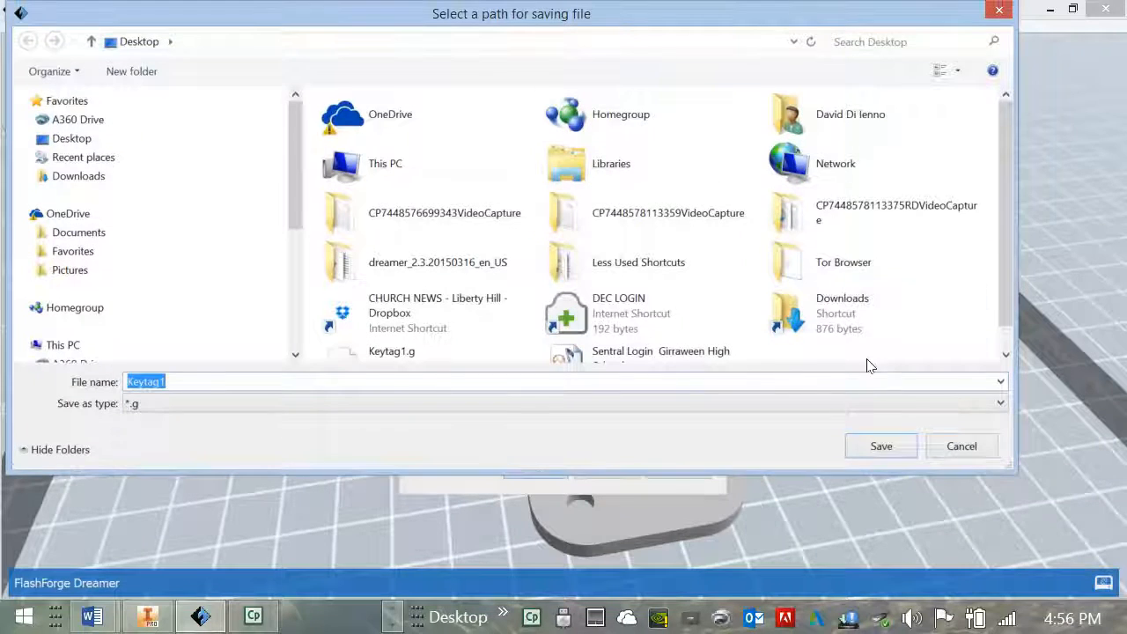
pyautogui.click(880, 448)
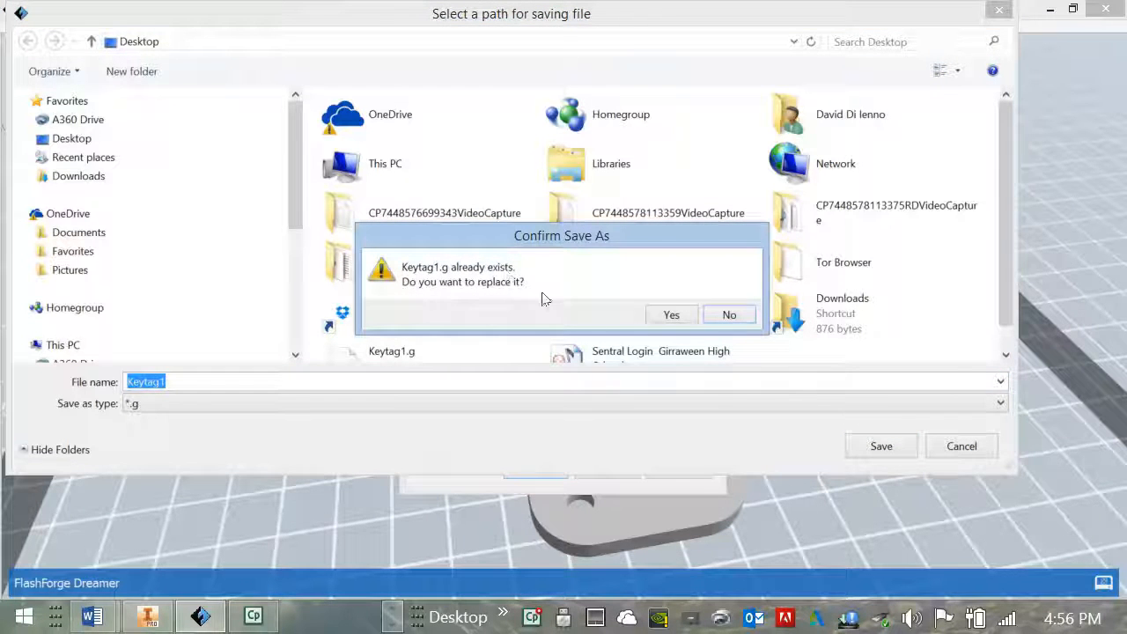
pyautogui.click(665, 315)
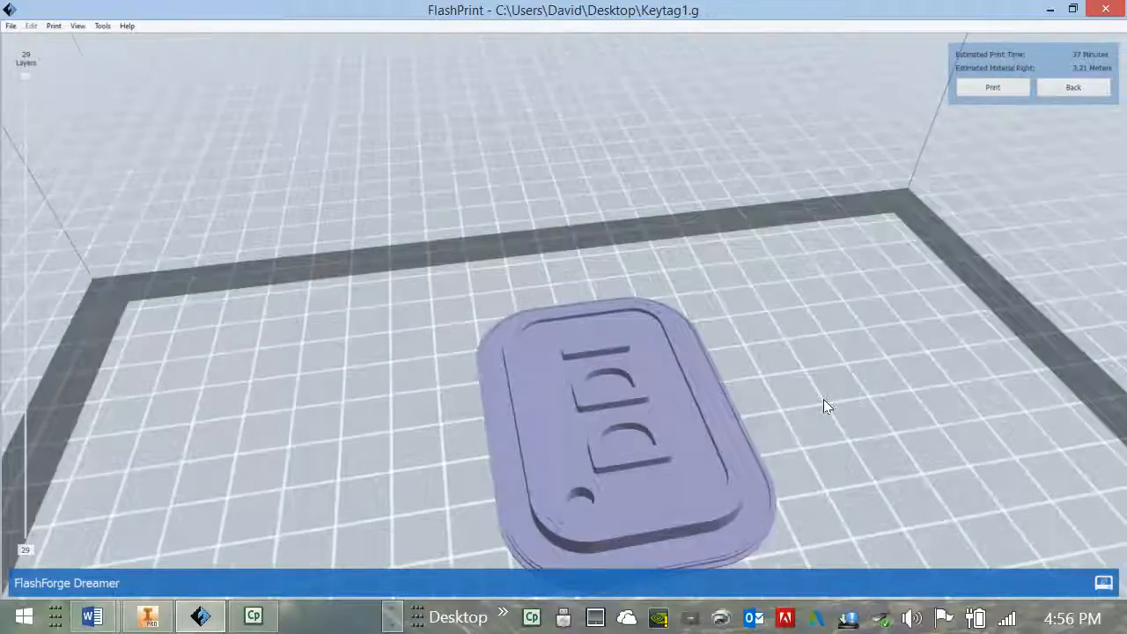
# Step: View the sliced key tag at an angle and lower the layer preview to layer 1 to inspect the raft
pyautogui.scroll(-4, 824, 403)
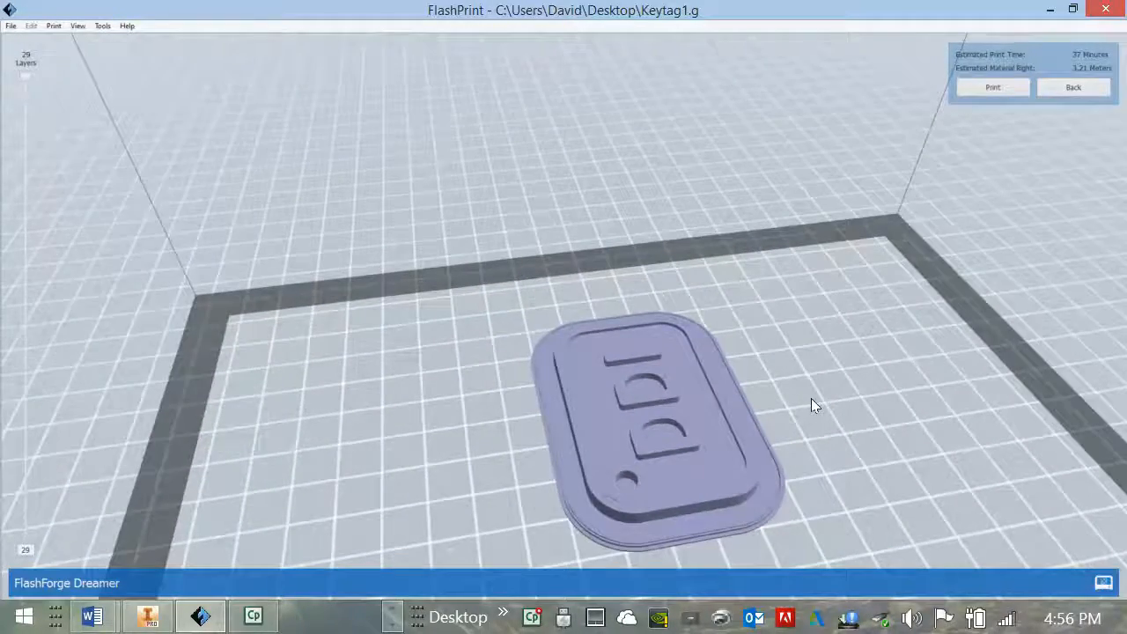
pyautogui.moveTo(811, 398)
pyautogui.mouseDown(button='right')
pyautogui.moveTo(828, 342)
pyautogui.moveTo(825, 368)
pyautogui.moveTo(785, 400)
pyautogui.moveTo(792, 421)
pyautogui.moveTo(813, 393)
pyautogui.mouseUp(button='right')
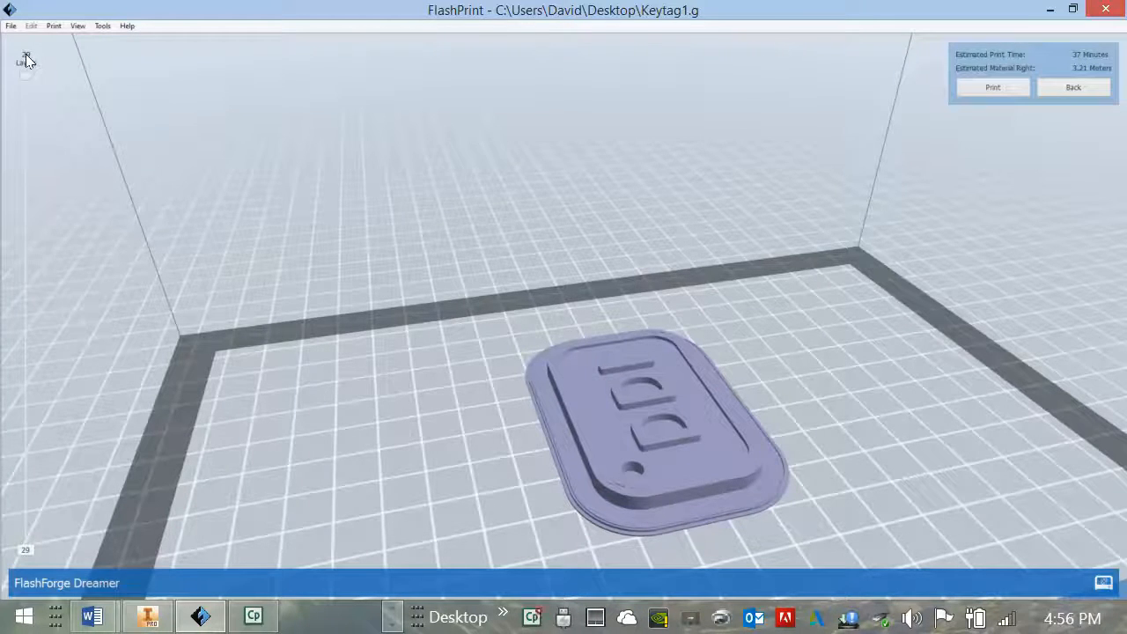
pyautogui.moveTo(24, 74); pyautogui.dragTo(35, 547)
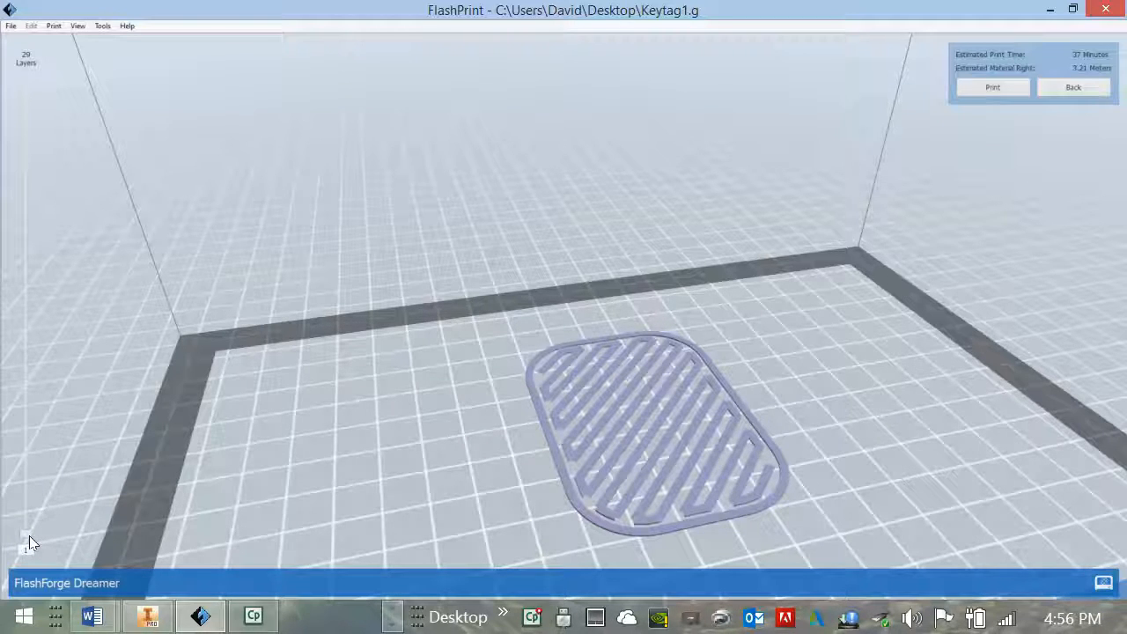
# Step: Raise the layer preview to layer 15 and examine the hexagonal infill and the hole up close
pyautogui.moveTo(28, 535); pyautogui.dragTo(26, 308)
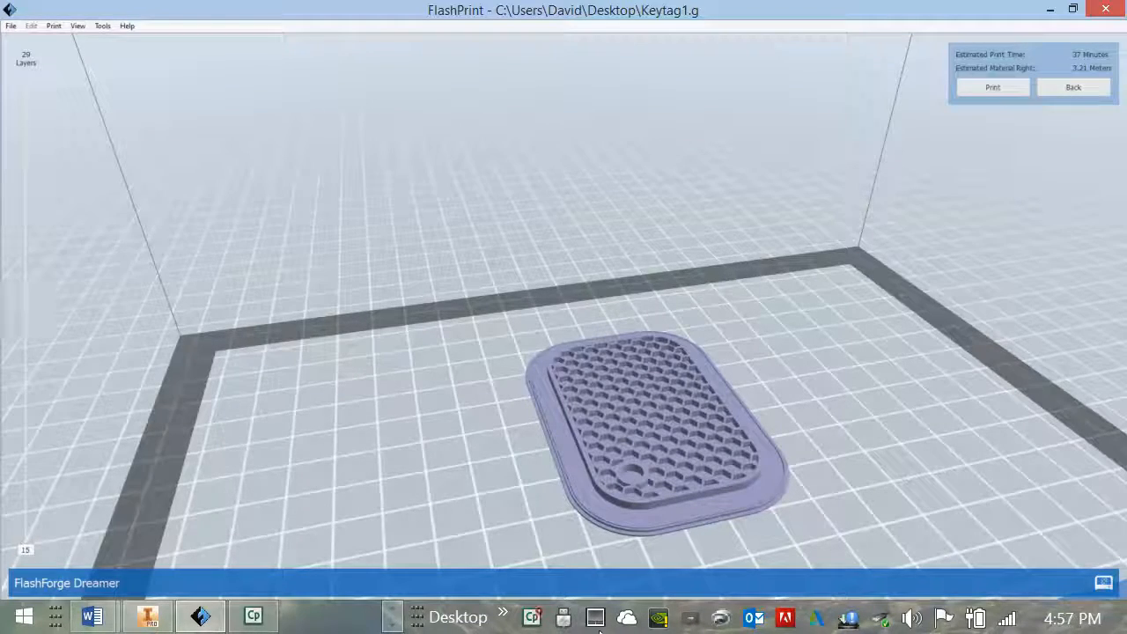
pyautogui.scroll(3, 654, 482)
pyautogui.scroll(5, 655, 482)
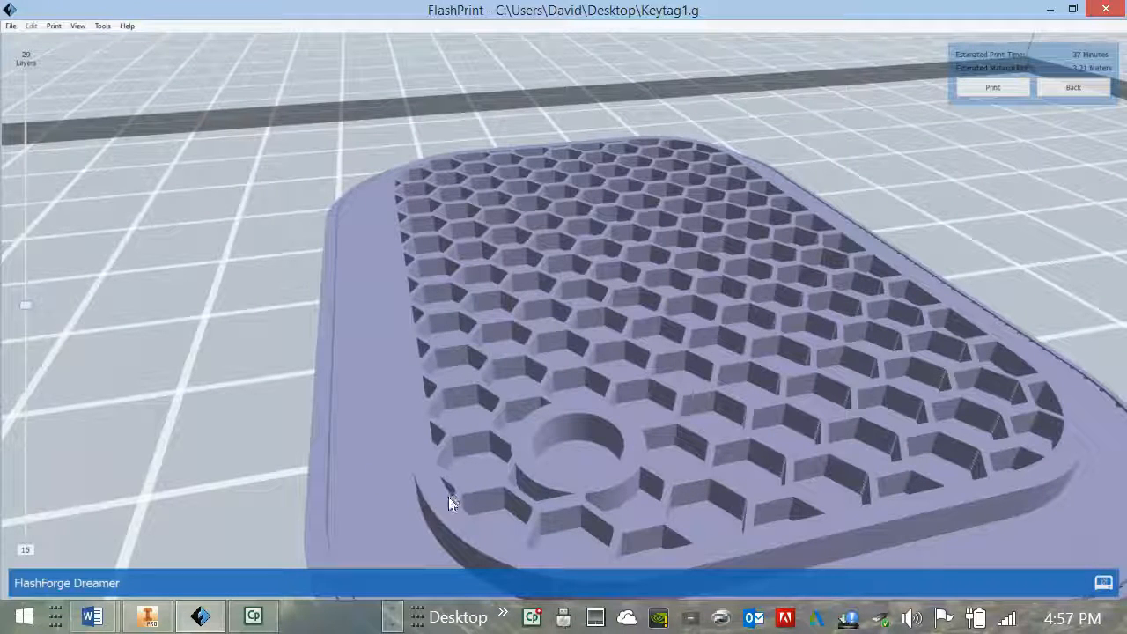
pyautogui.scroll(-2, 564, 504)
pyautogui.scroll(-4, 465, 510)
pyautogui.scroll(-5, 465, 503)
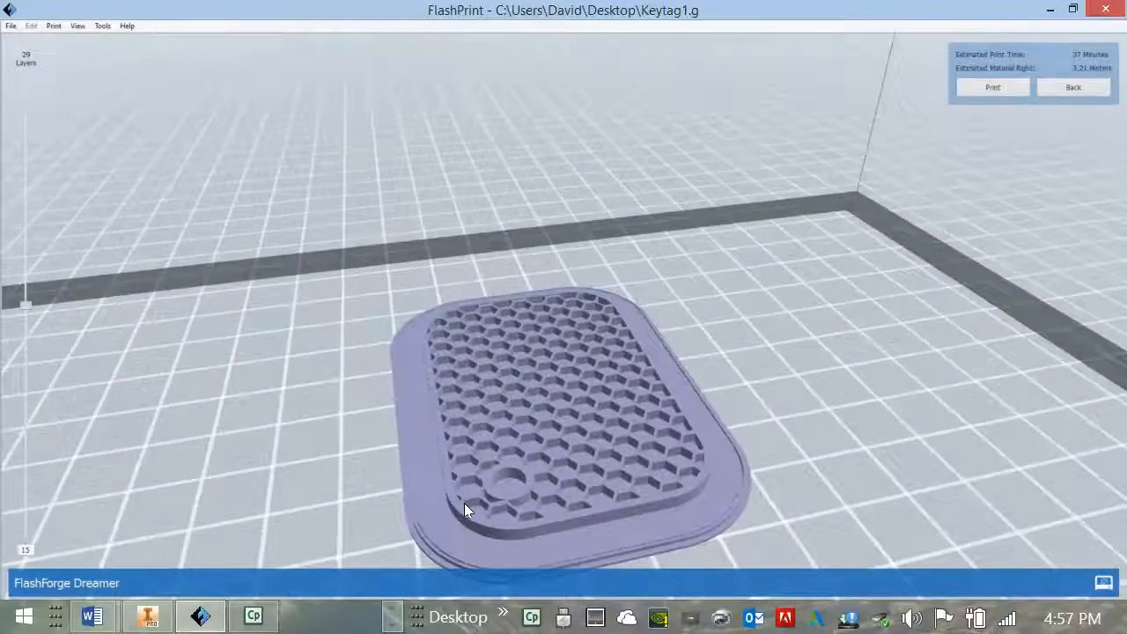
pyautogui.scroll(2, 77, 358)
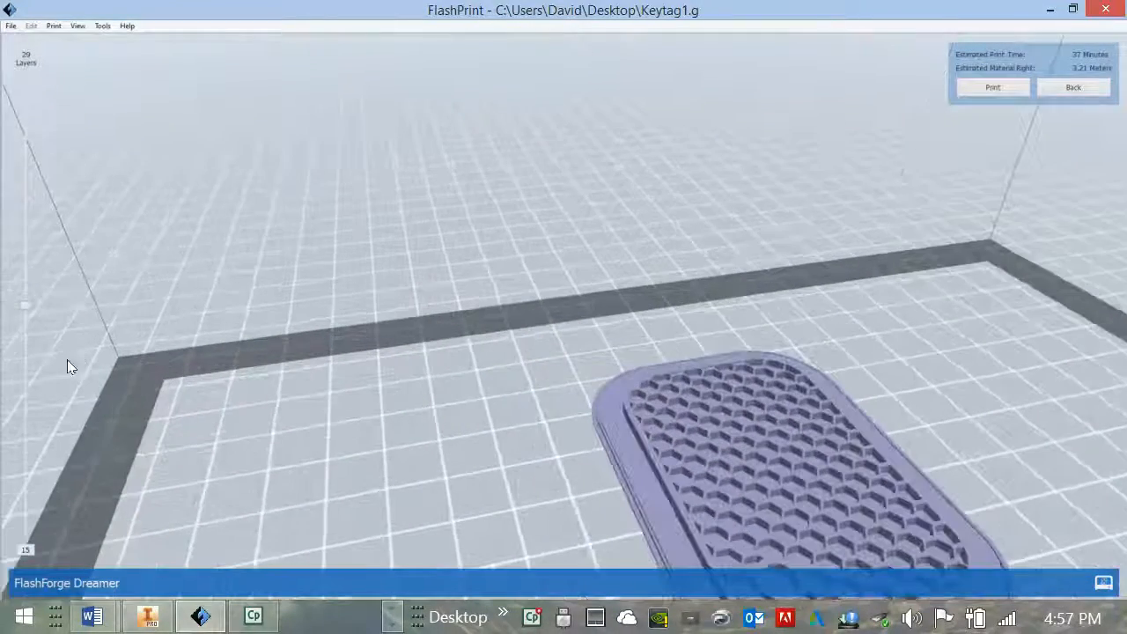
# Step: Return the preview to all 29 layers and minimize the FlashPrint window
pyautogui.moveTo(28, 310); pyautogui.dragTo(48, 42)
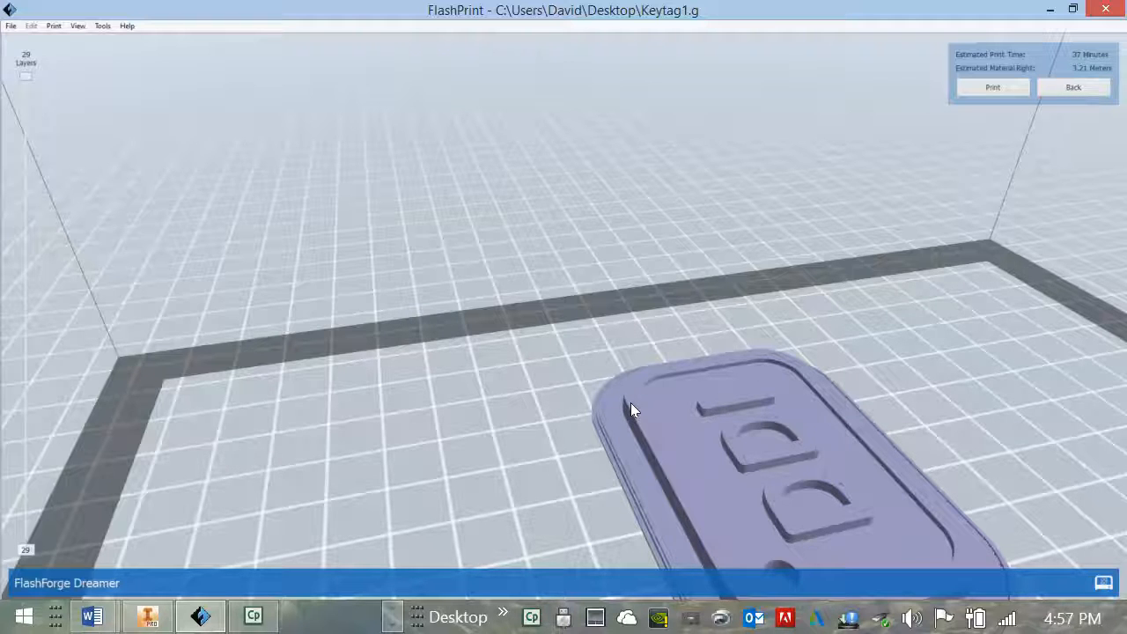
pyautogui.click(1049, 10)
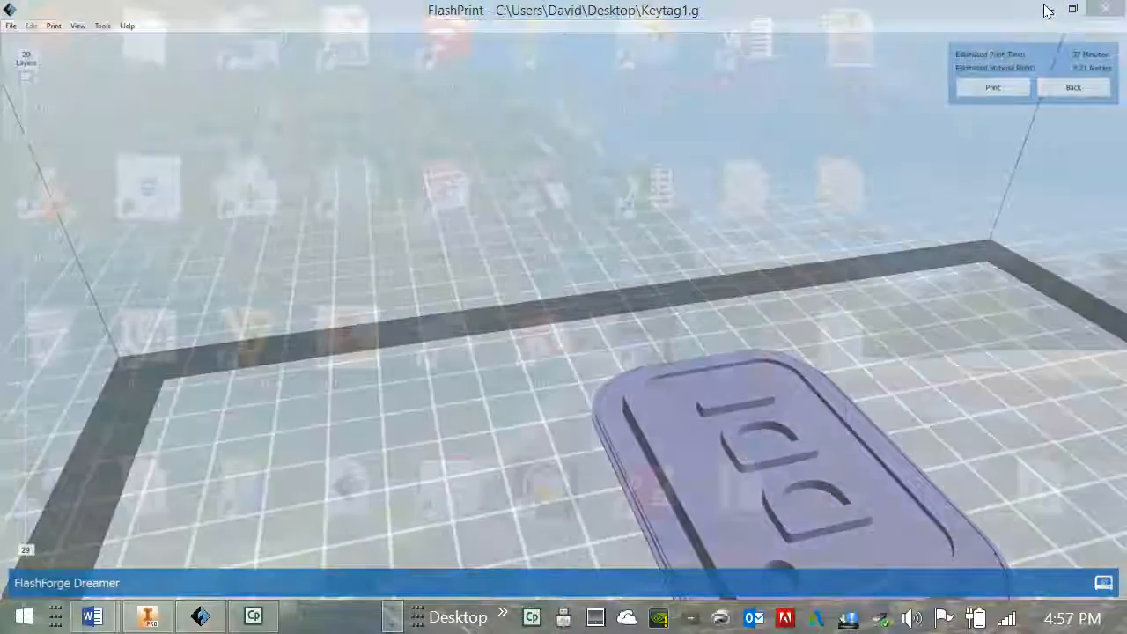